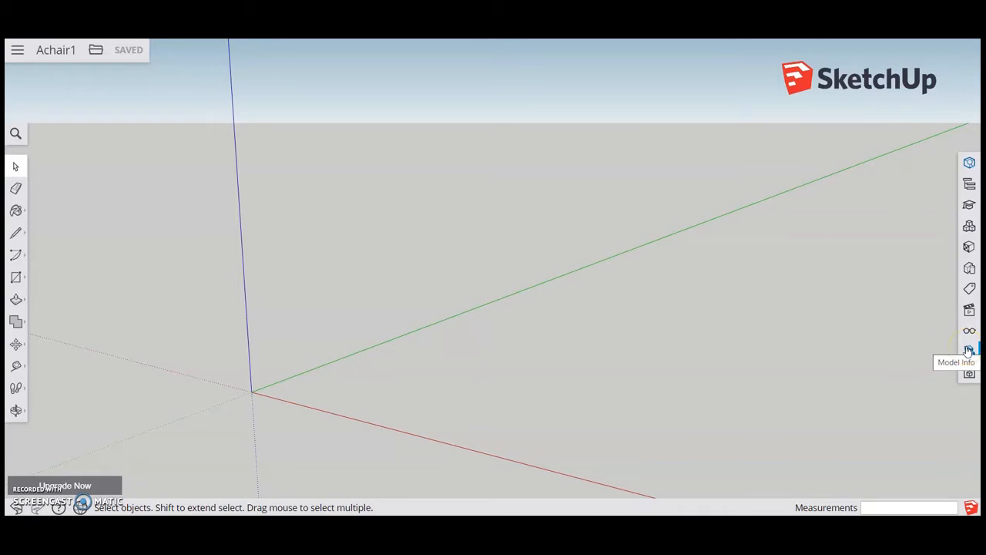
# Set the model's length unit format to centimetres (0.0cm).
pyautogui.click(969, 351)
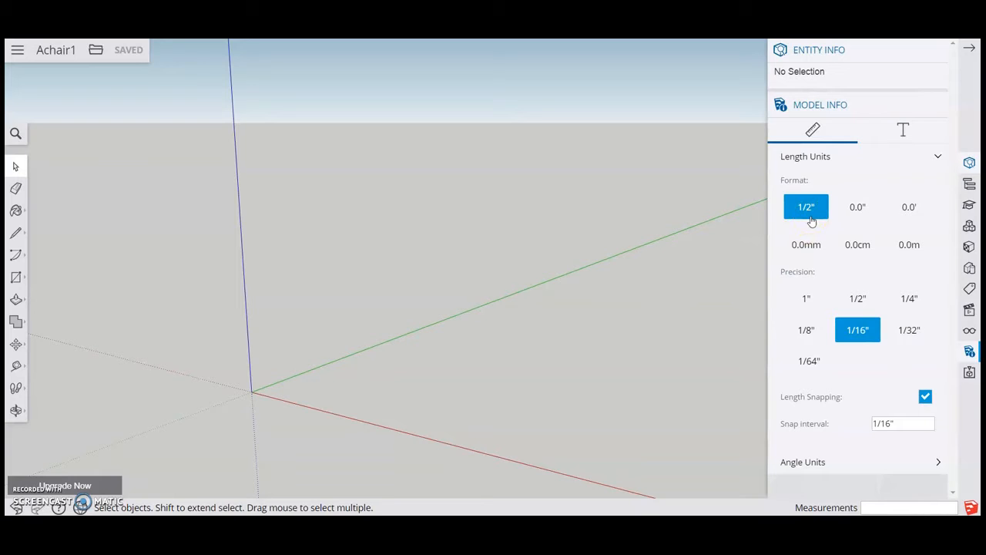
pyautogui.click(859, 250)
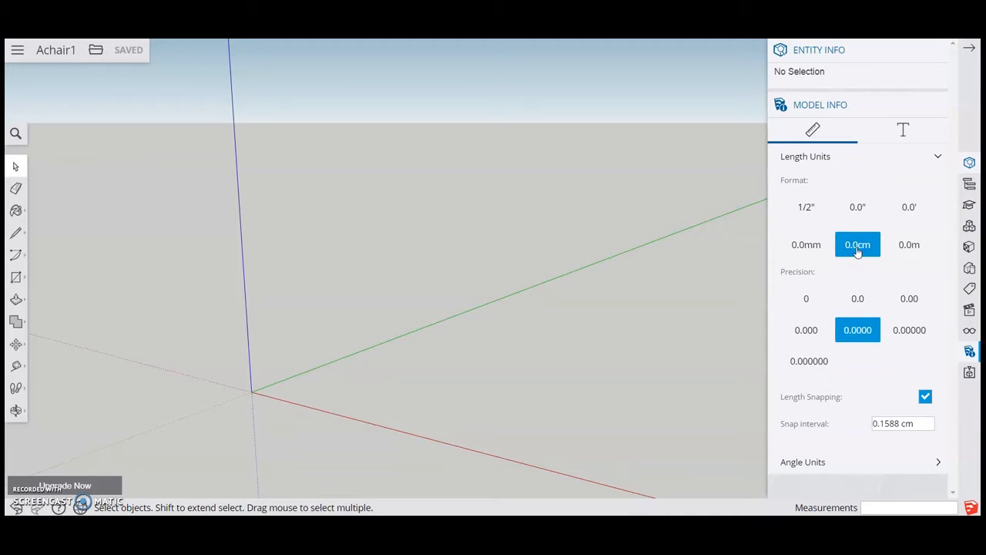
pyautogui.click(970, 51)
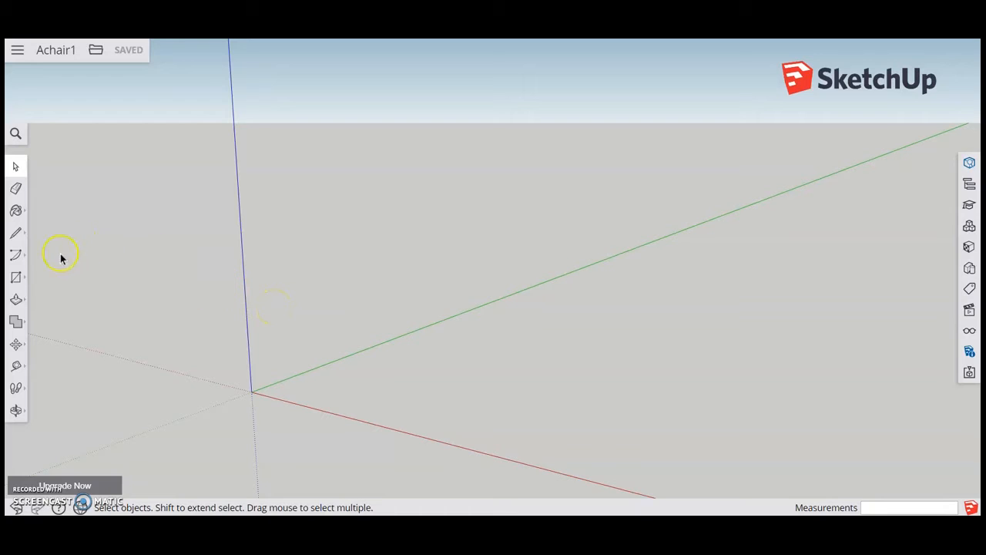
# Draw a 50 by 50 cm square on the ground plane, starting at the origin and lying along the red and green axes.
pyautogui.click(15, 279)
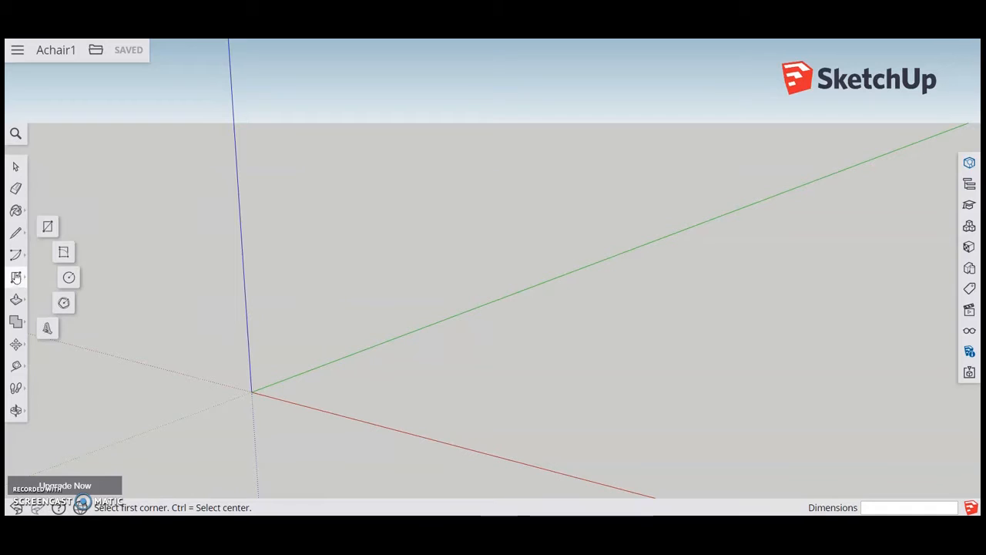
pyautogui.click(46, 227)
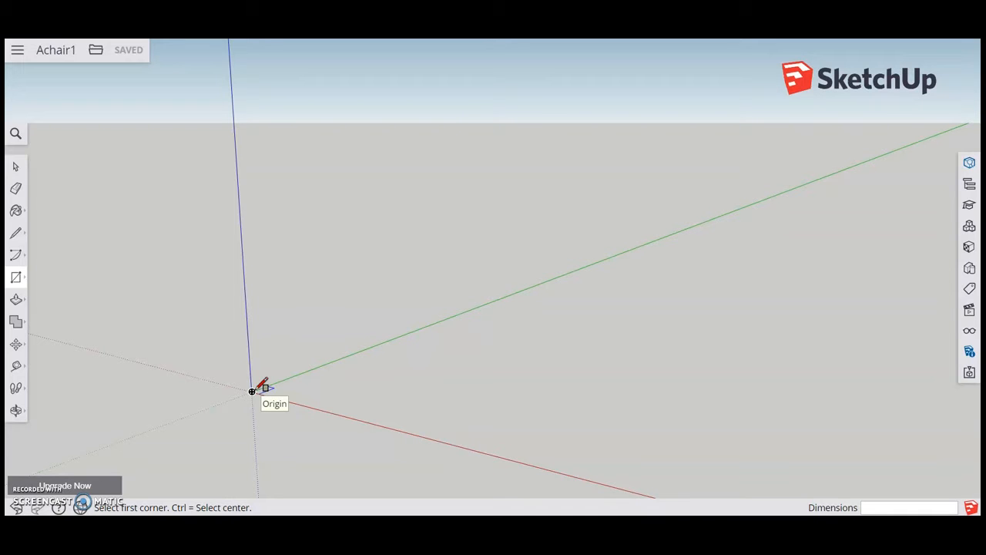
pyautogui.moveTo(252, 391); pyautogui.dragTo(430, 368)
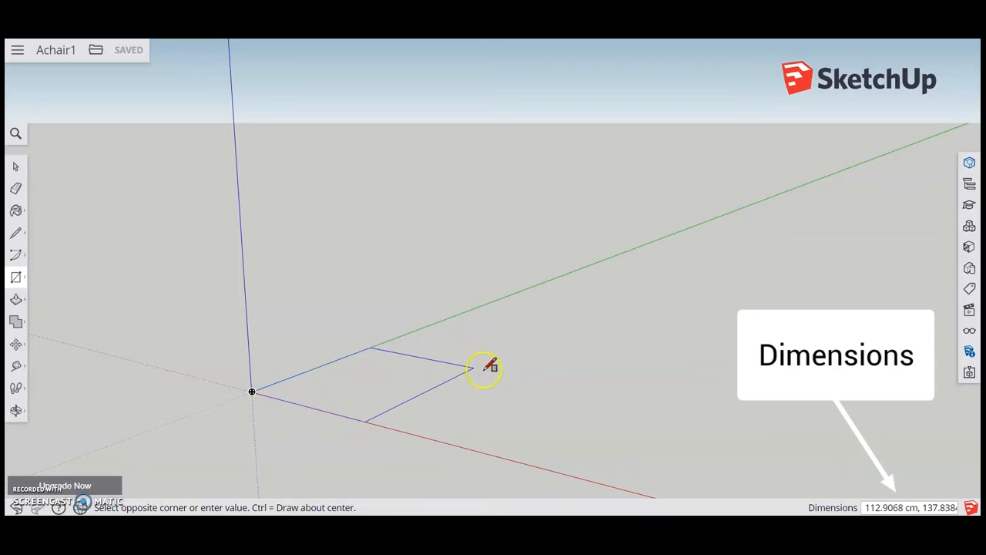
pyautogui.click(463, 377)
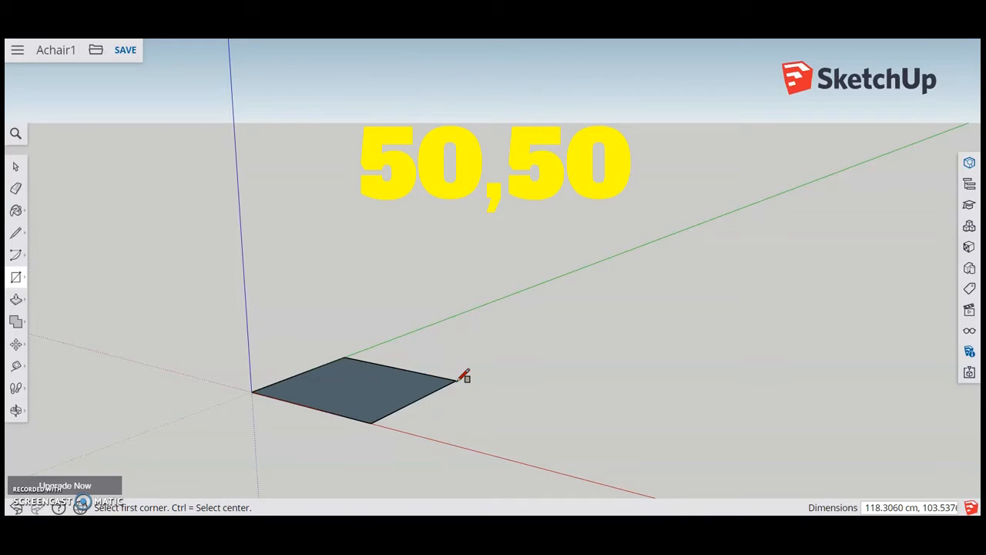
pyautogui.write('50,50')
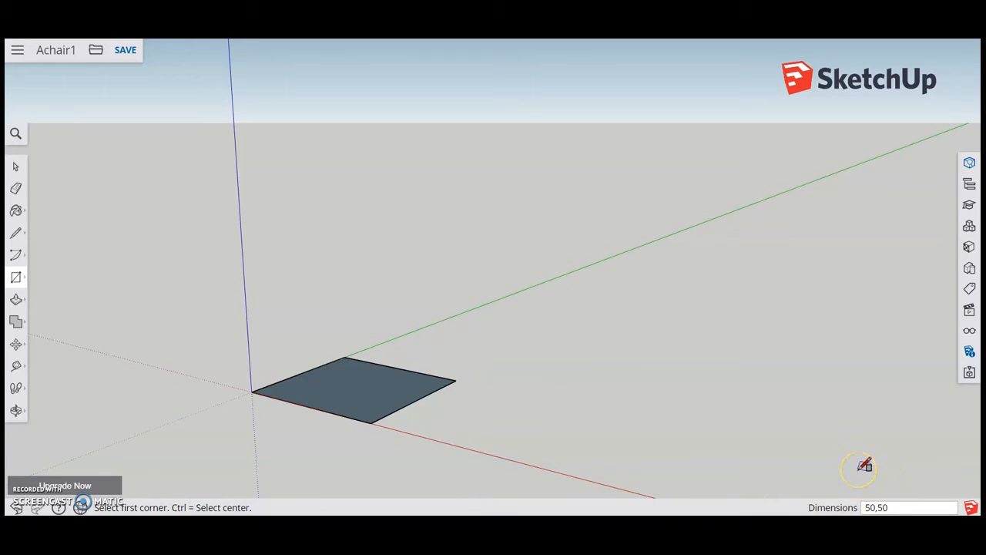
pyautogui.press('Return')
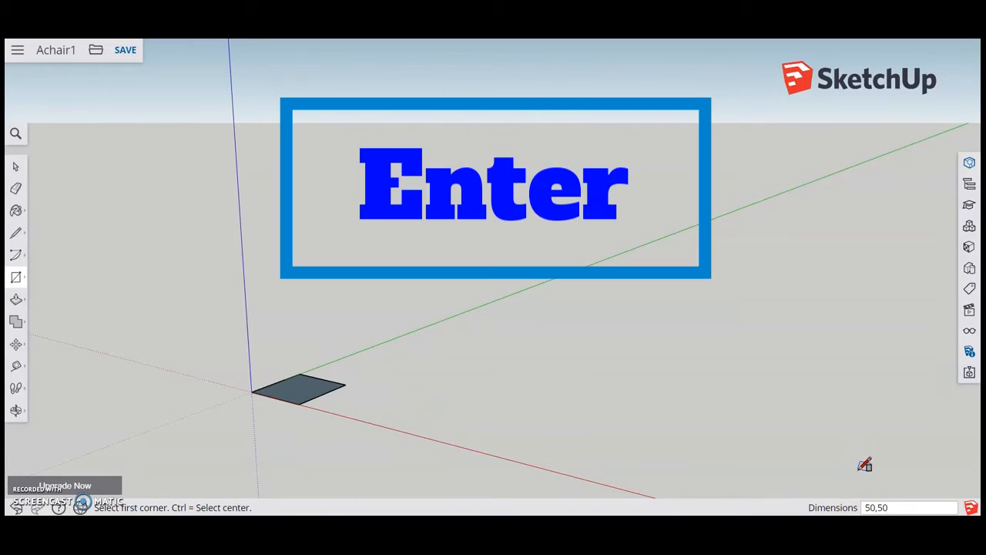
pyautogui.click(843, 470)
# Push/Pull the square face upward to a thickness of 10 cm to form the chair seat.
pyautogui.moveTo(310, 428); pyautogui.dragTo(324, 477, button='middle')
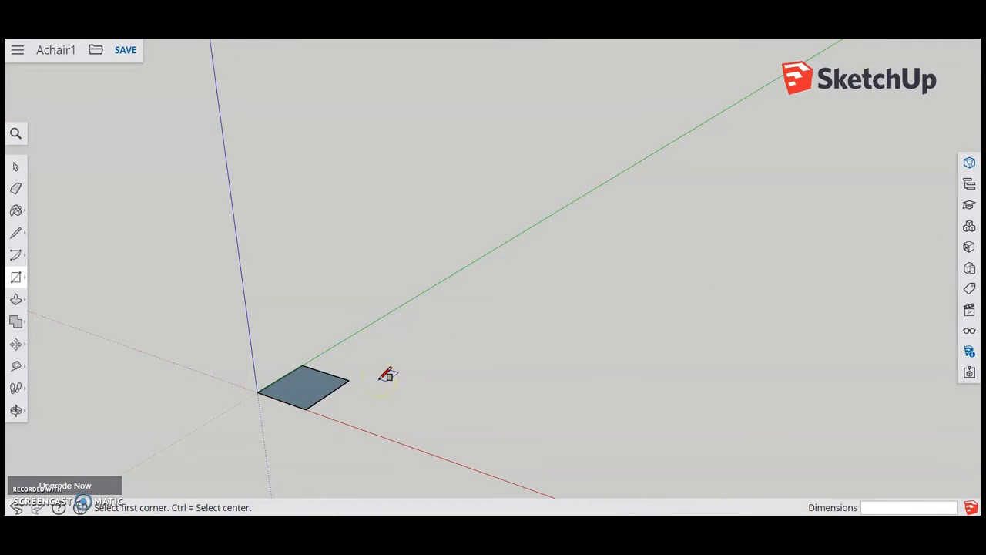
pyautogui.click(15, 301)
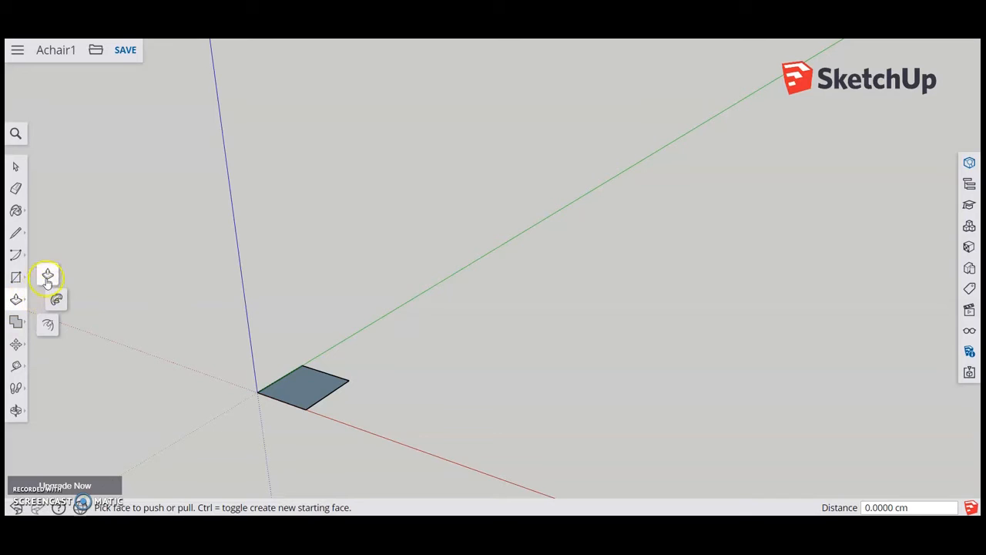
pyautogui.click(47, 275)
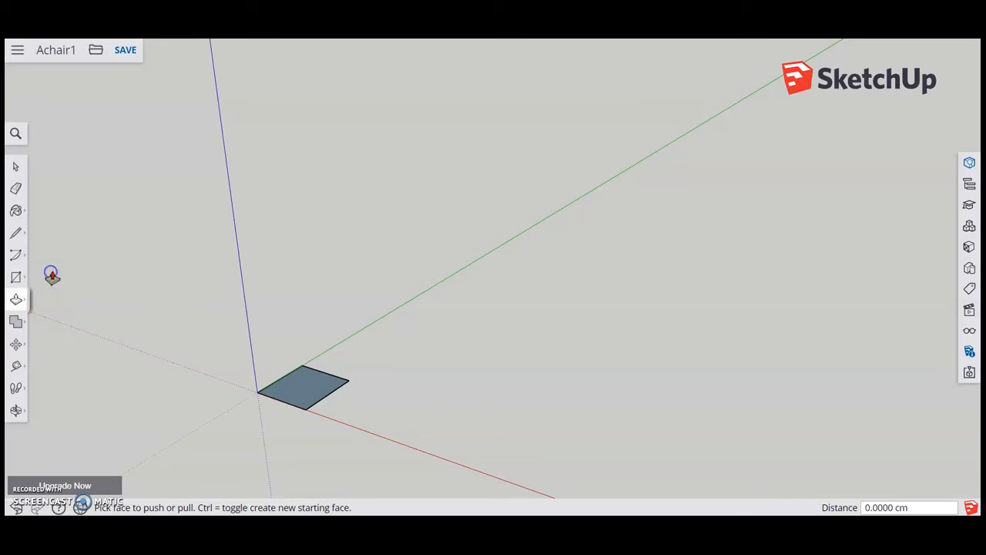
pyautogui.click(309, 389)
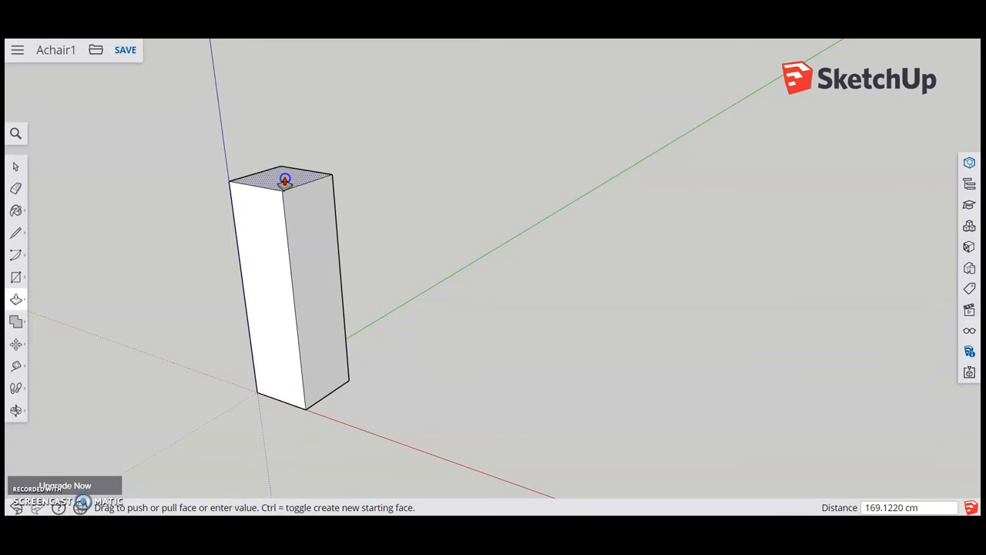
pyautogui.click(284, 179)
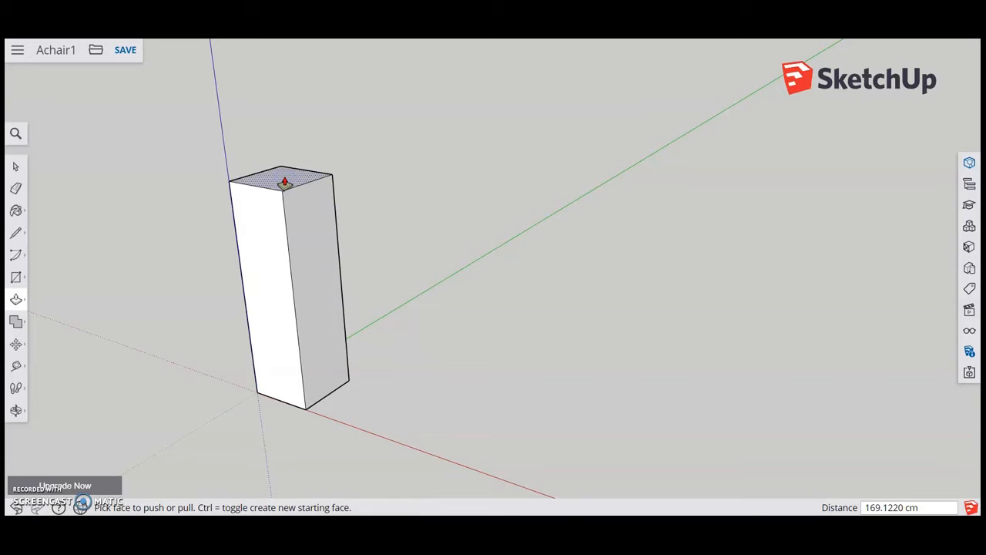
pyautogui.write('10')
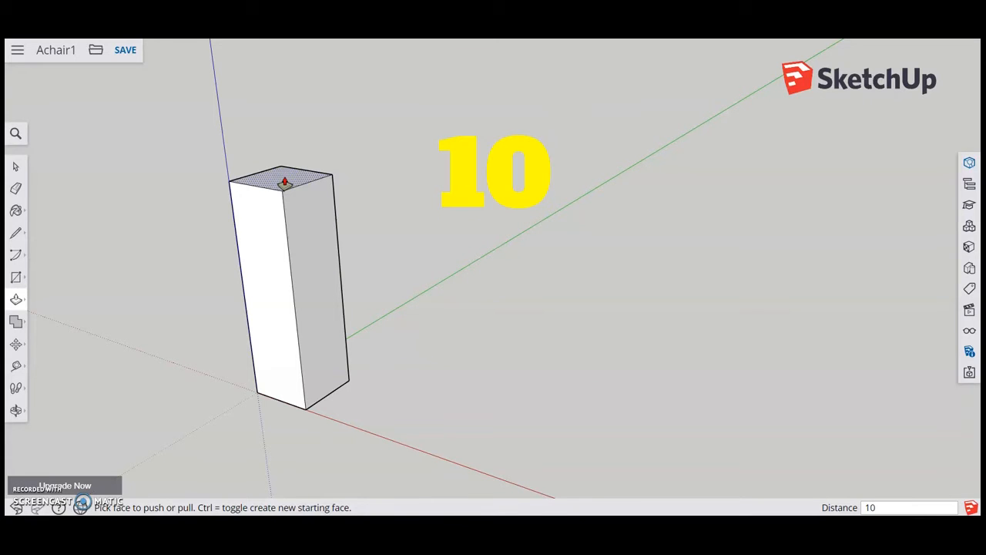
pyautogui.press('Return')
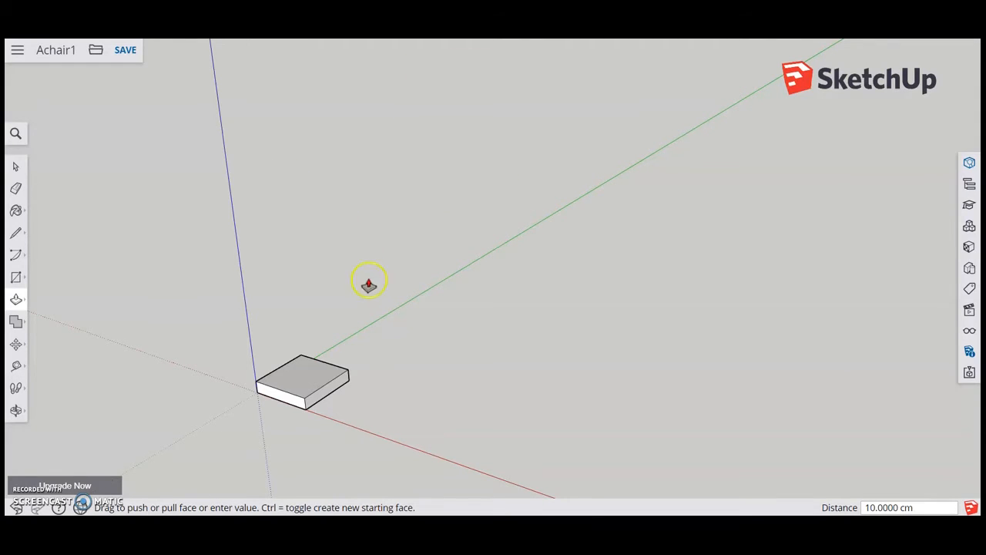
# Draw a 50 cm line across the seat's top face, parallel to the red axis and close to the back edge.
pyautogui.click(15, 233)
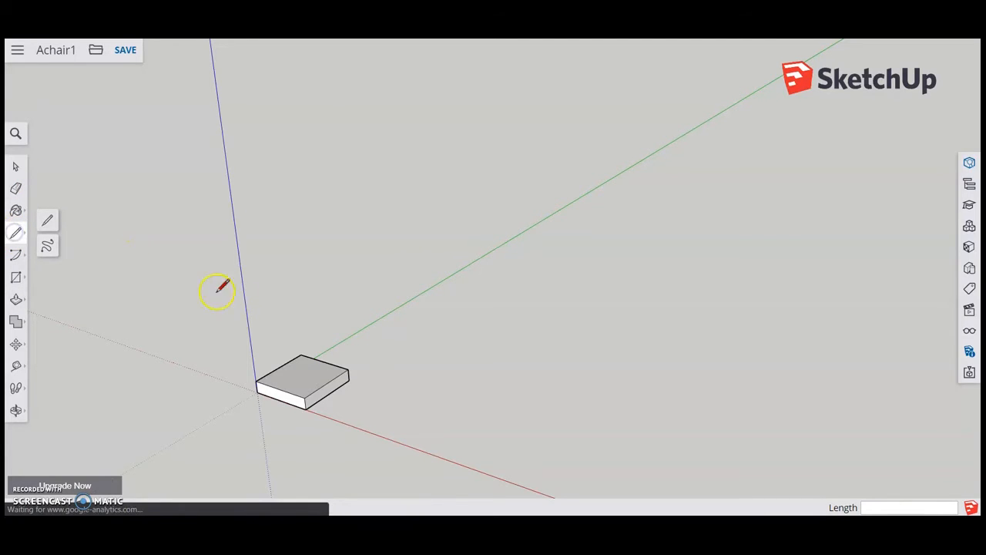
pyautogui.moveTo(424, 353); pyautogui.dragTo(385, 425, button='middle')
pyautogui.scroll(-4, 319, 339)
pyautogui.scroll(5, 316, 330)
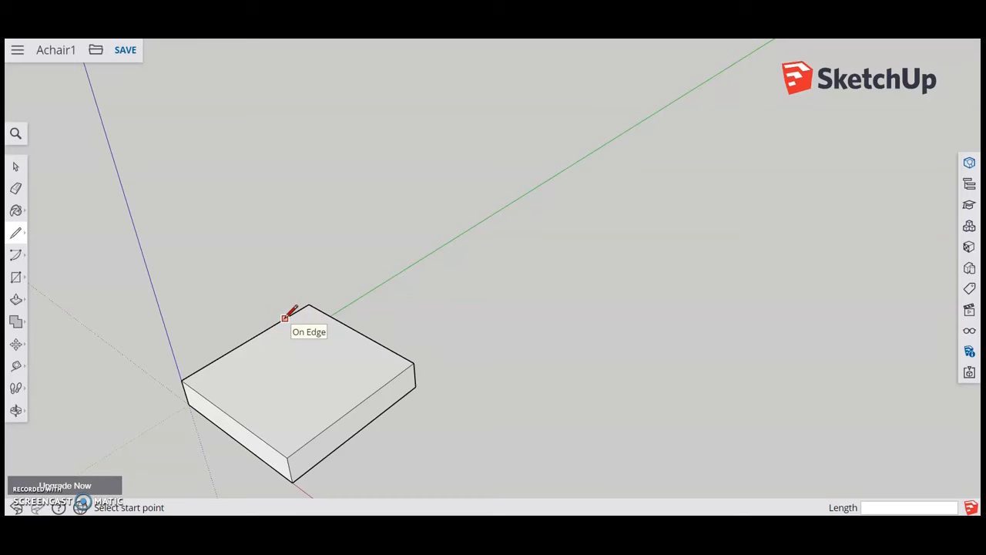
pyautogui.moveTo(285, 317); pyautogui.dragTo(390, 380)
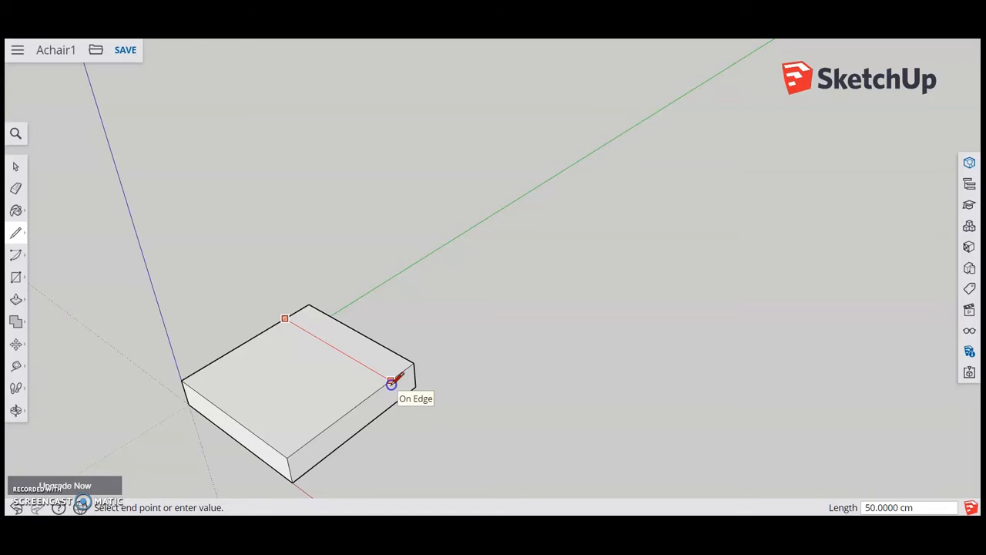
pyautogui.click(392, 383)
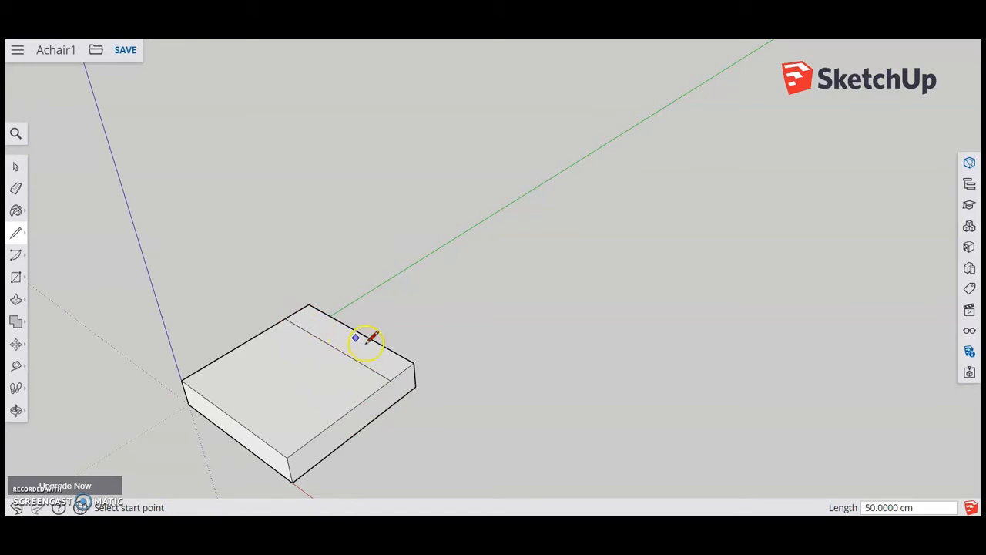
# Push/Pull the narrow strip at the seat's back edge upward 50 cm to form the backrest.
pyautogui.click(16, 300)
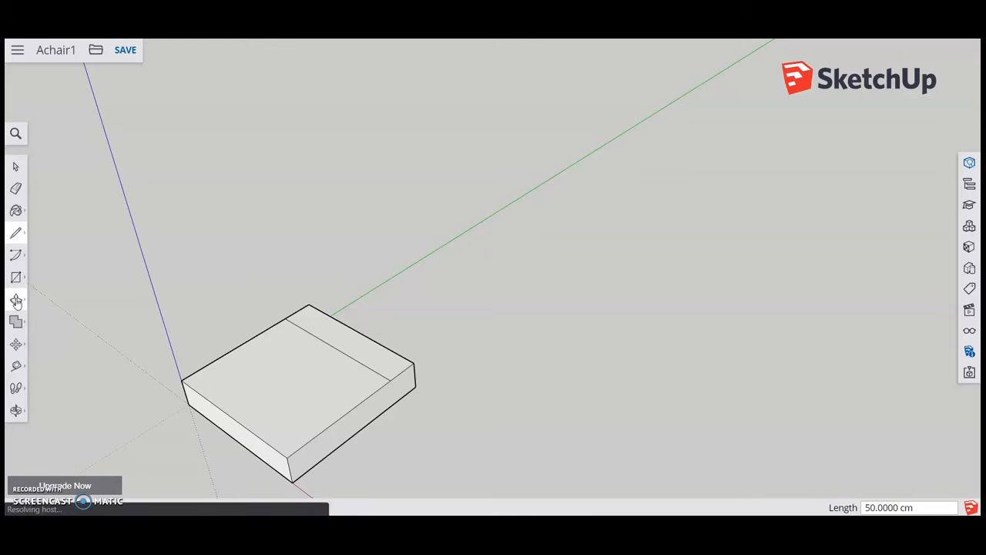
pyautogui.click(347, 341)
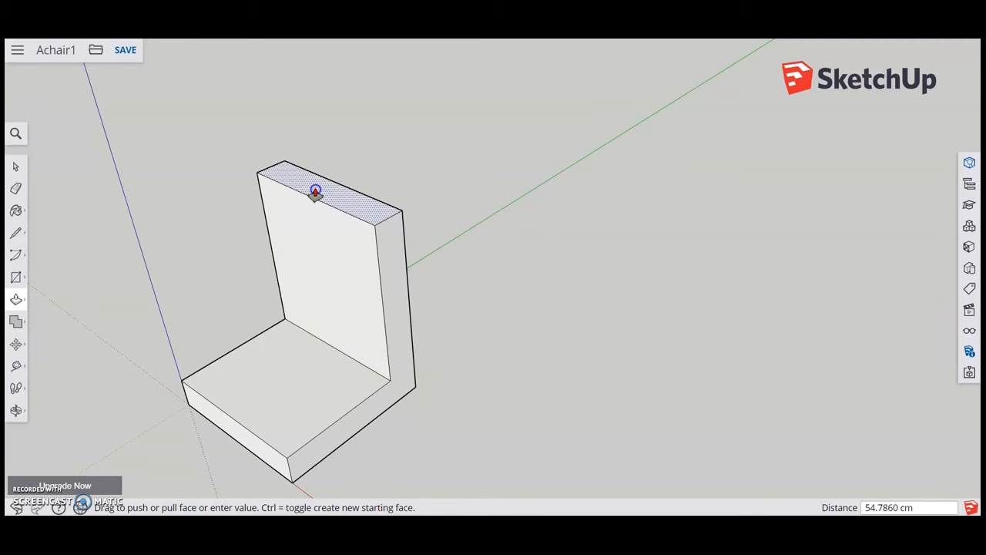
pyautogui.click(315, 192)
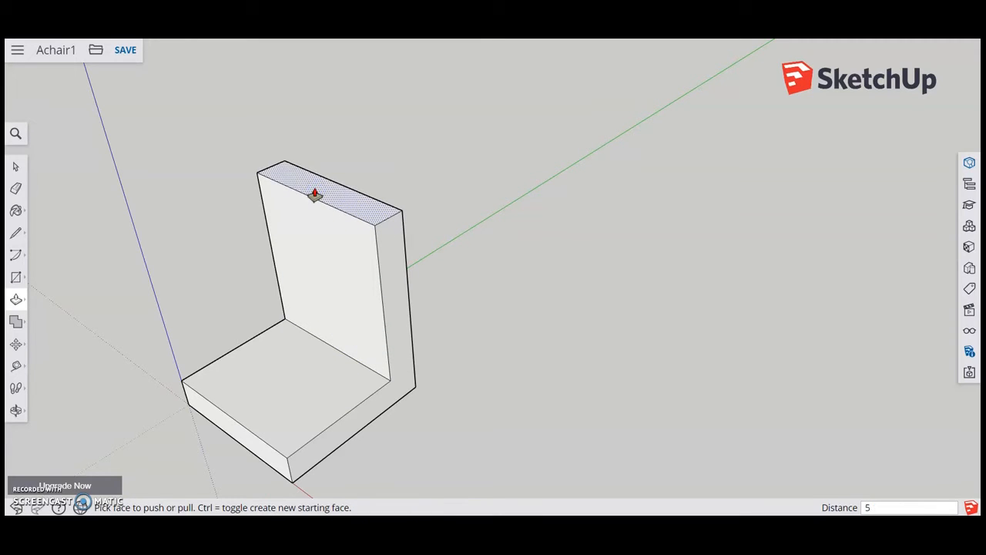
pyautogui.write('50')
pyautogui.press('Return')
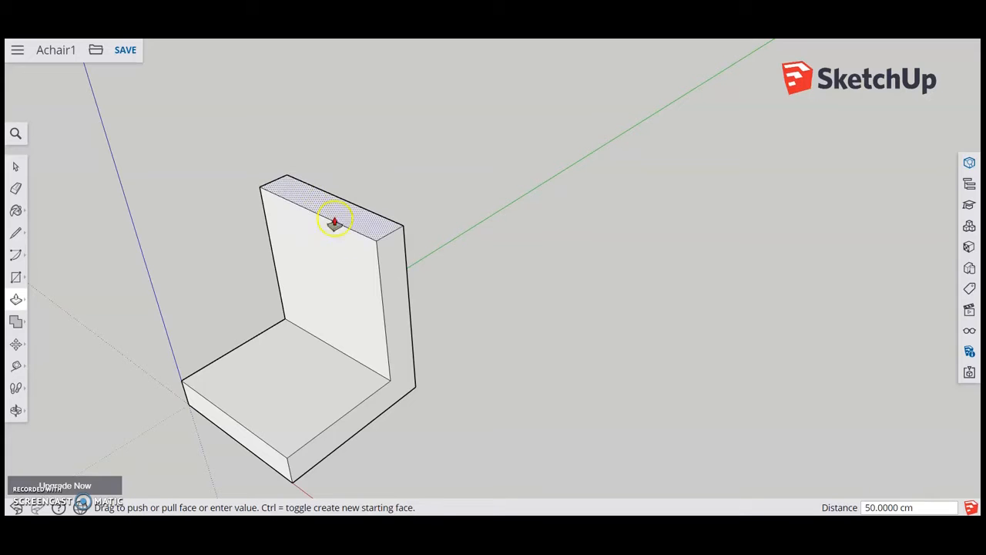
# On the seat's underside, place a Tape Measure guide 10 cm inside the side edge opposite the green axis.
pyautogui.press('o')
pyautogui.moveTo(571, 432); pyautogui.dragTo(671, 339)
pyautogui.press('p')
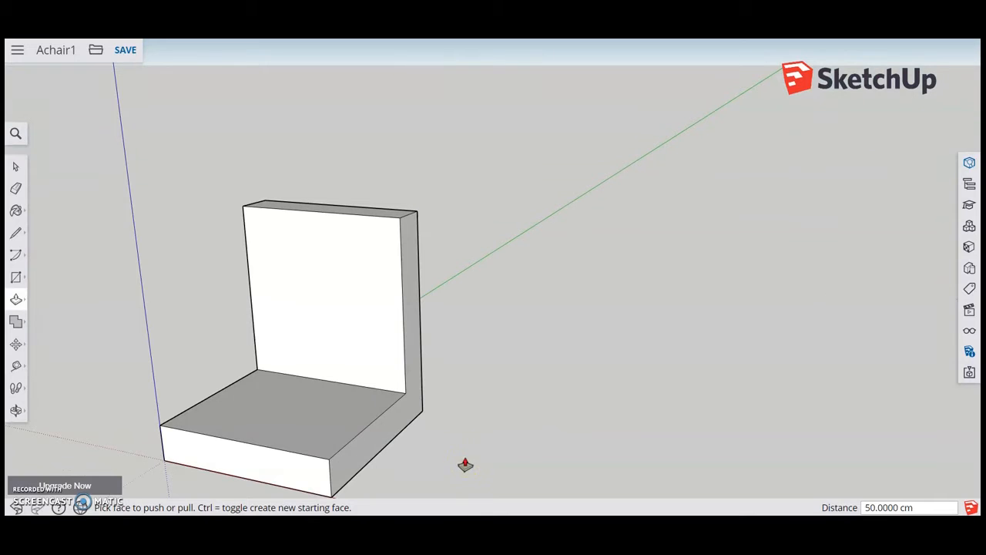
pyautogui.press('o')
pyautogui.moveTo(458, 458); pyautogui.dragTo(478, 147)
pyautogui.press('p')
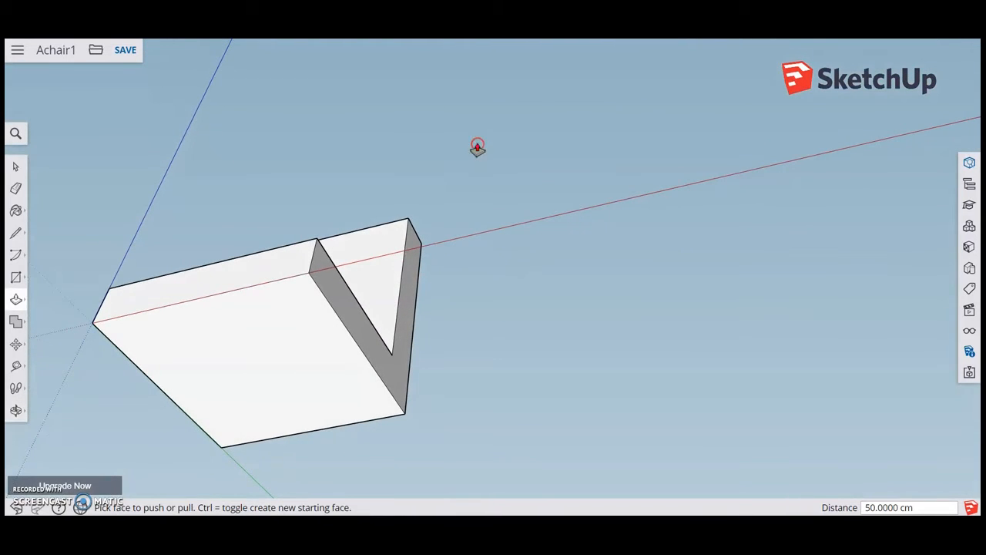
pyautogui.click(16, 368)
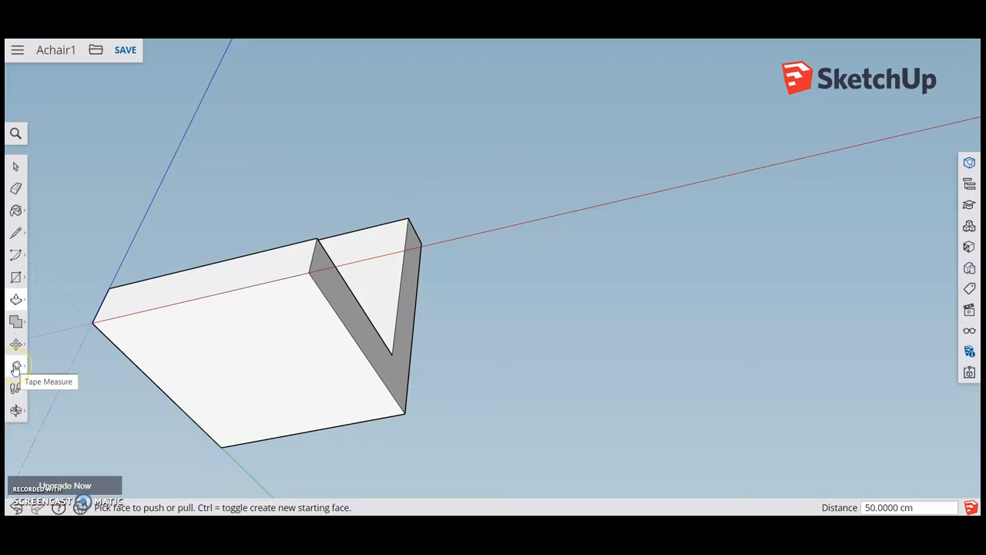
pyautogui.click(15, 369)
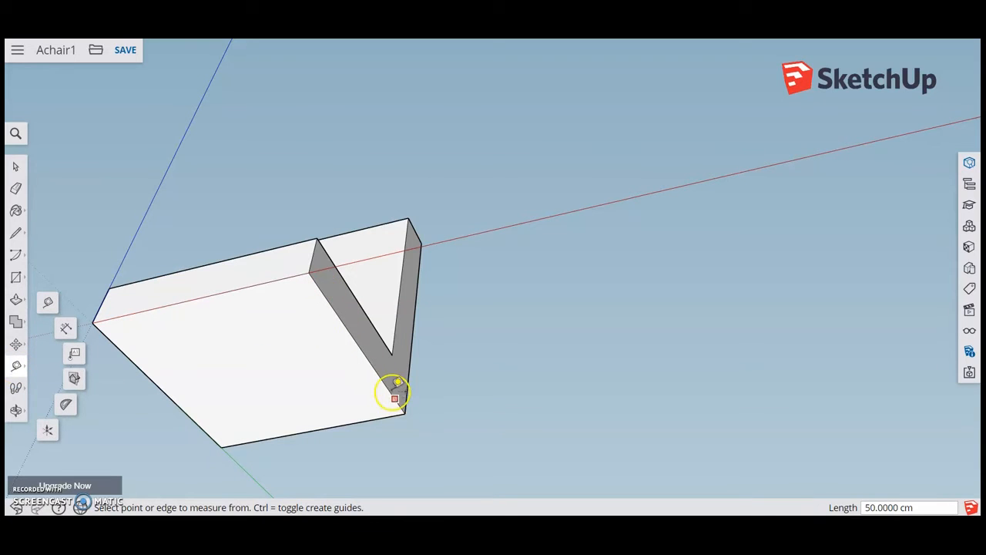
pyautogui.click(327, 299)
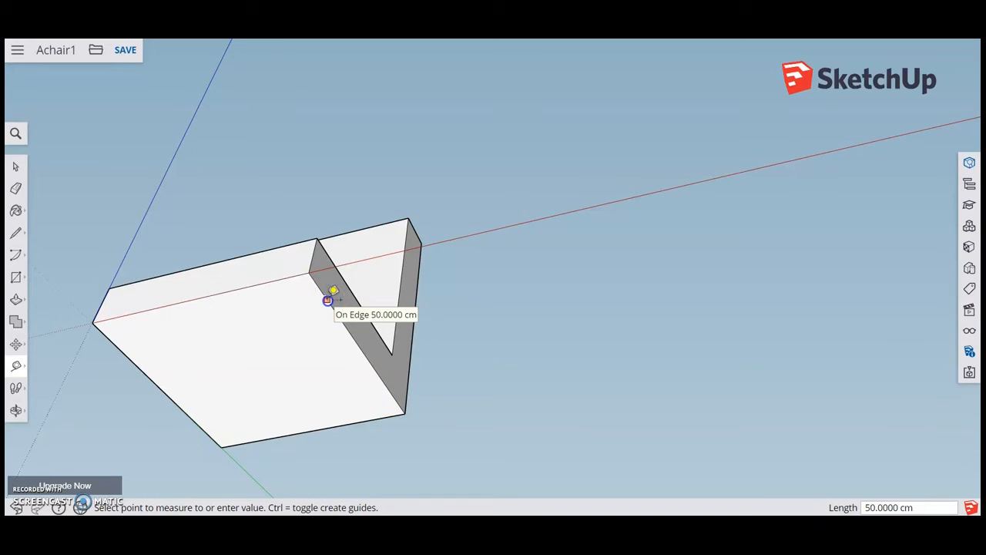
pyautogui.click(287, 326)
pyautogui.write('10')
pyautogui.press('Return')
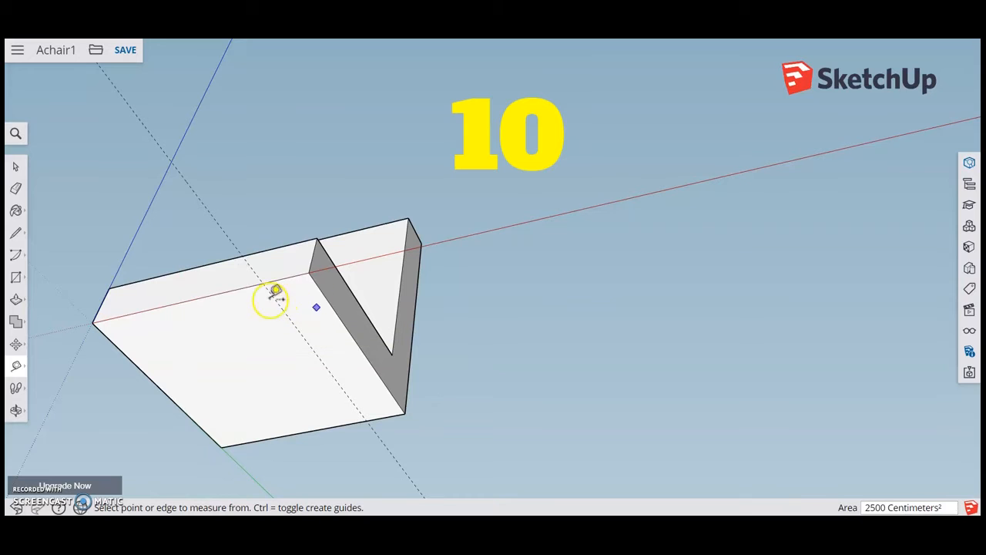
# Place guides on the underside 10 cm inside the front edge on the red axis and 10 cm inside the side edge on the green axis.
pyautogui.click(159, 307)
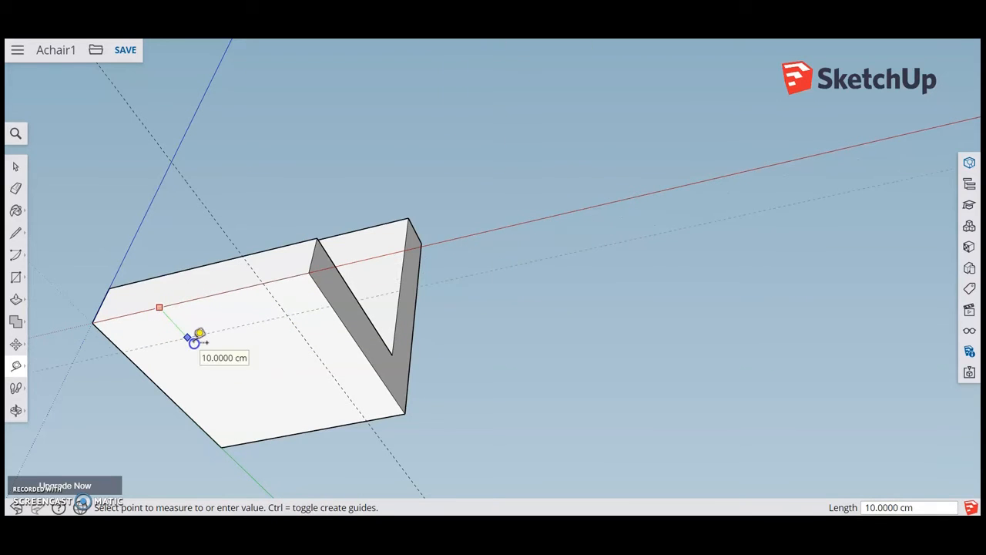
pyautogui.click(193, 342)
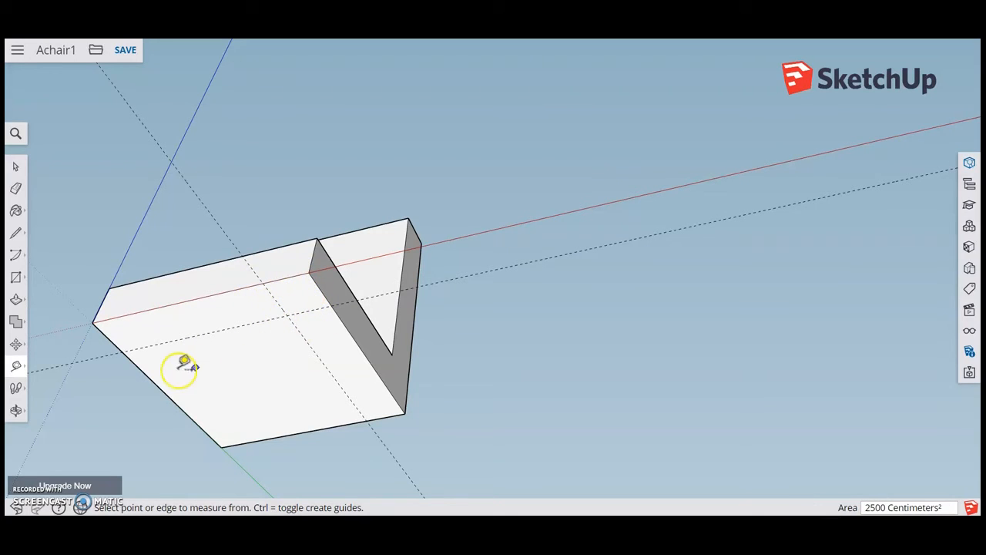
pyautogui.click(149, 377)
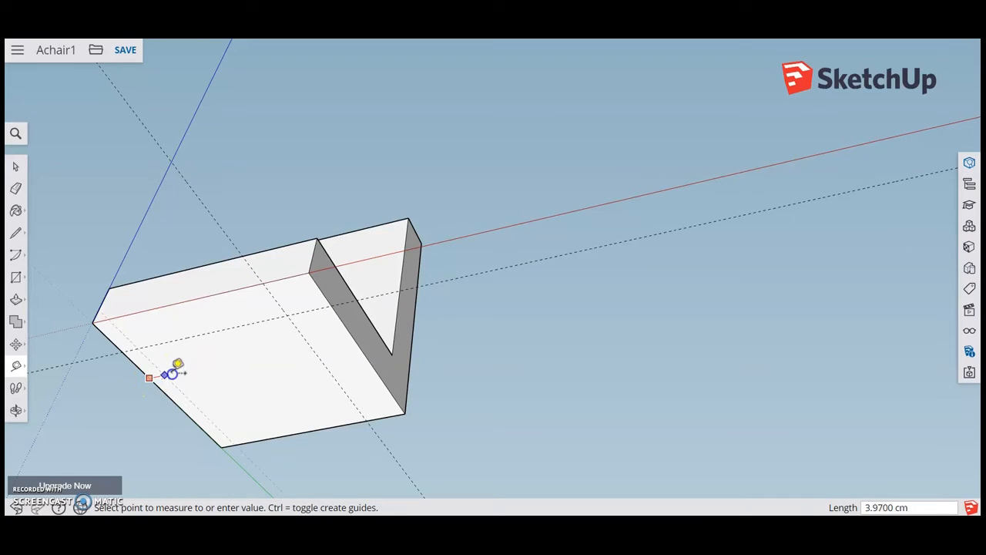
pyautogui.click(185, 369)
pyautogui.write('10')
pyautogui.press('Return')
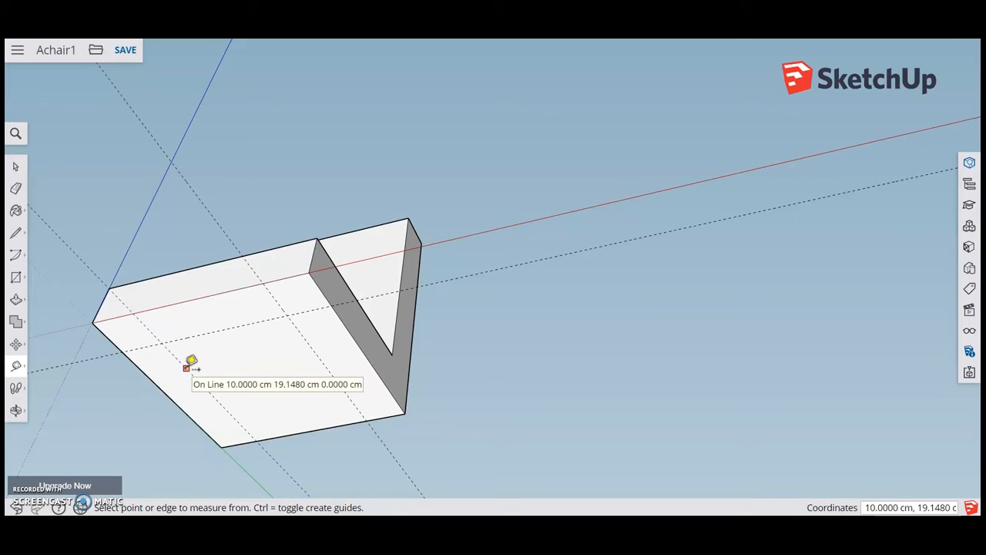
# Place a guide on the seat's underside 10 cm inside the back edge, parallel to the red axis.
pyautogui.click(316, 426)
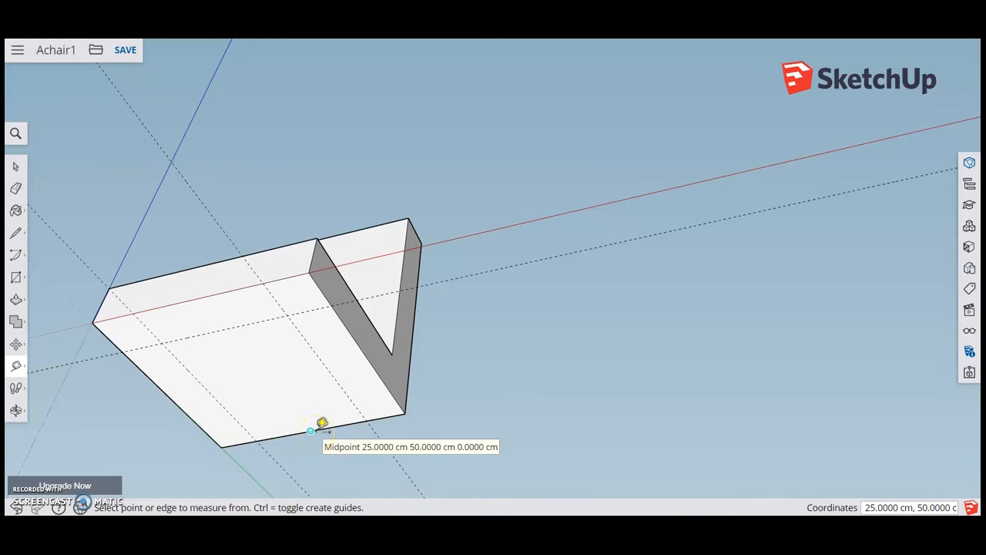
pyautogui.click(310, 426)
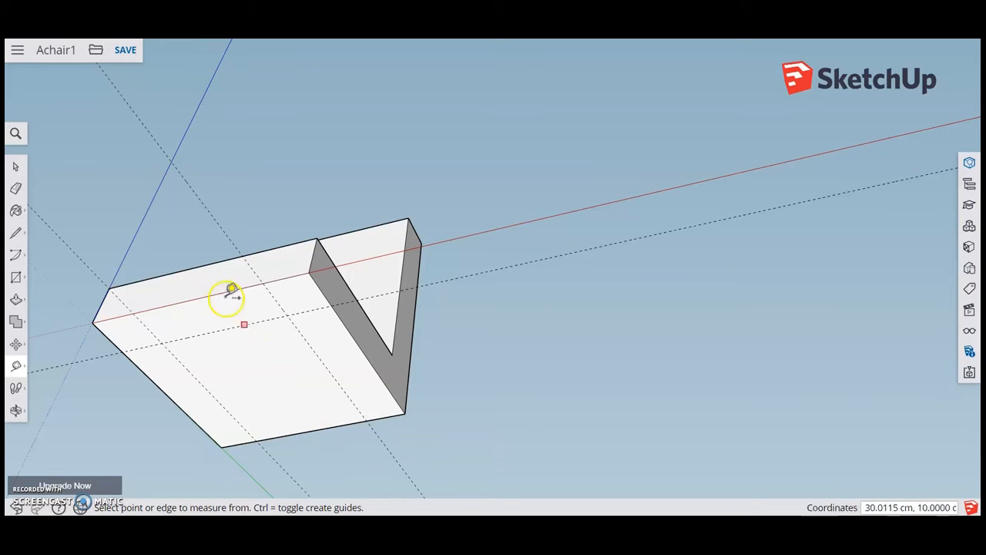
pyautogui.click(270, 441)
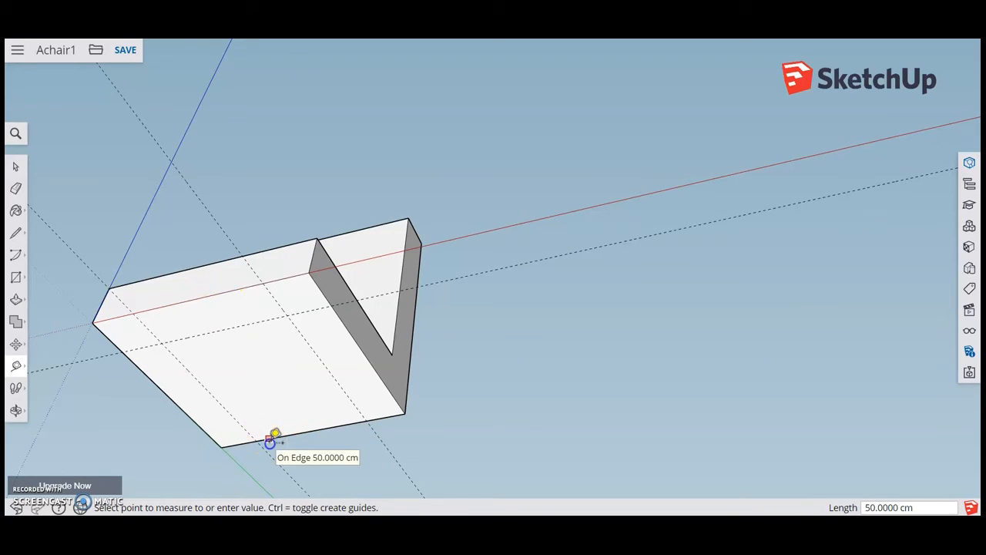
pyautogui.click(256, 394)
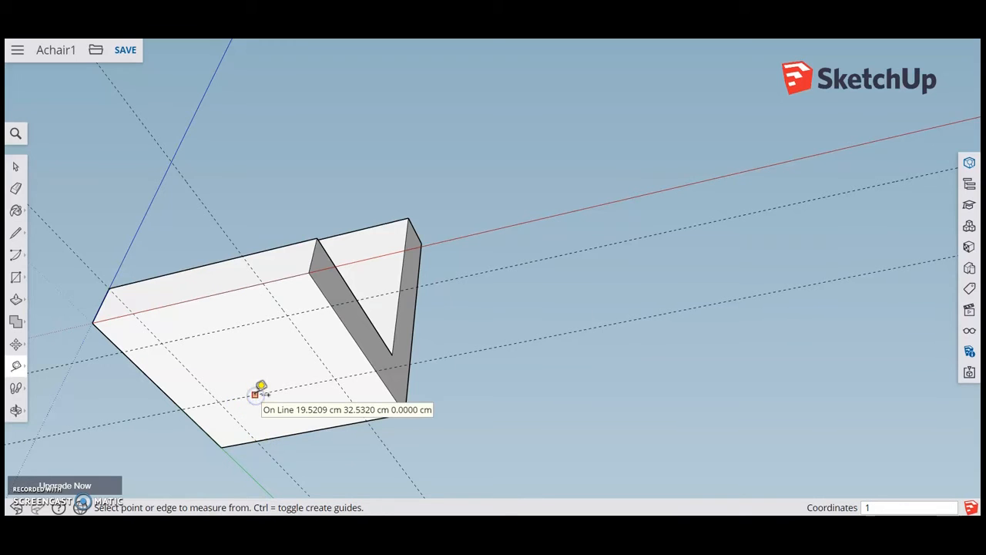
pyautogui.press('Return')
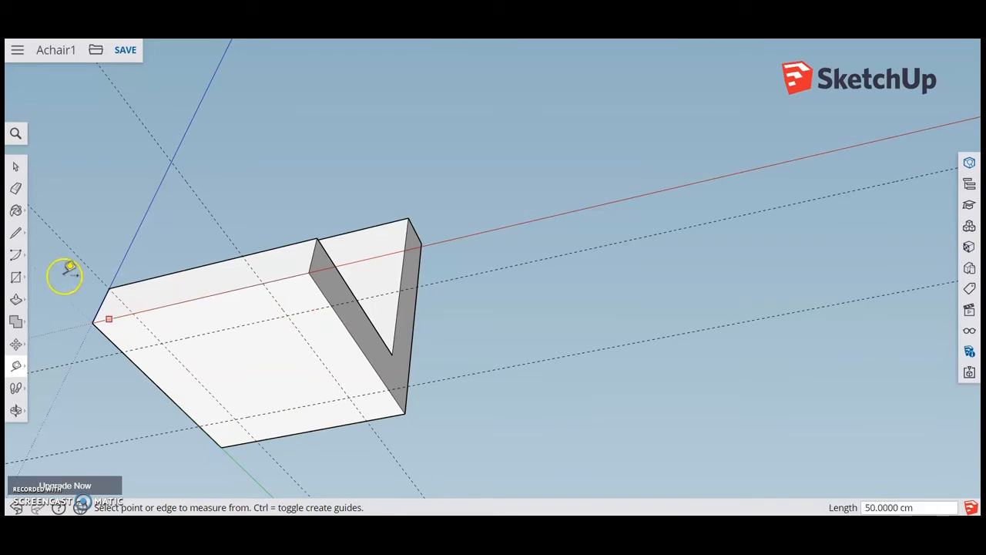
# Draw a 10 by 10 cm square on the underside, from the guide intersection to the front corner farthest from the origin.
pyautogui.click(17, 277)
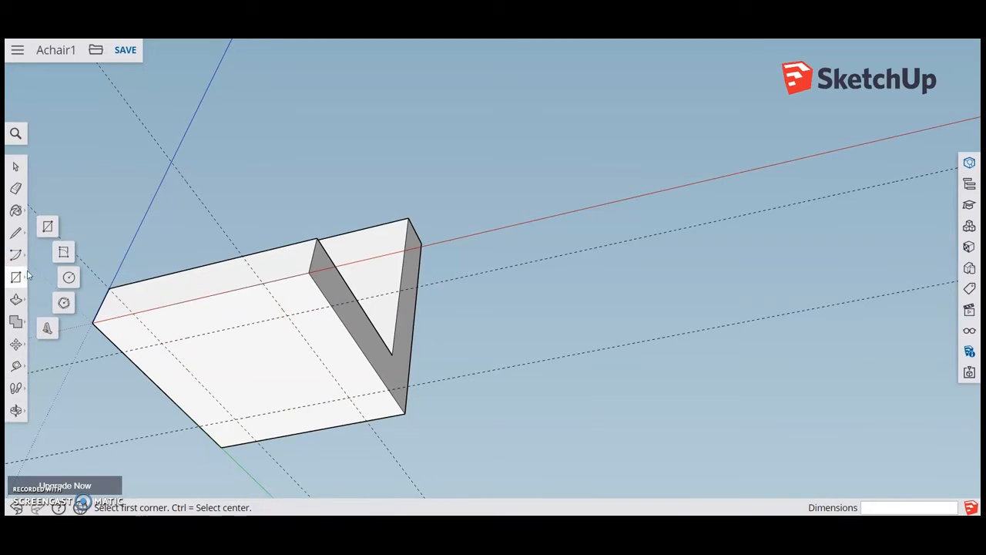
pyautogui.click(264, 284)
pyautogui.click(336, 306)
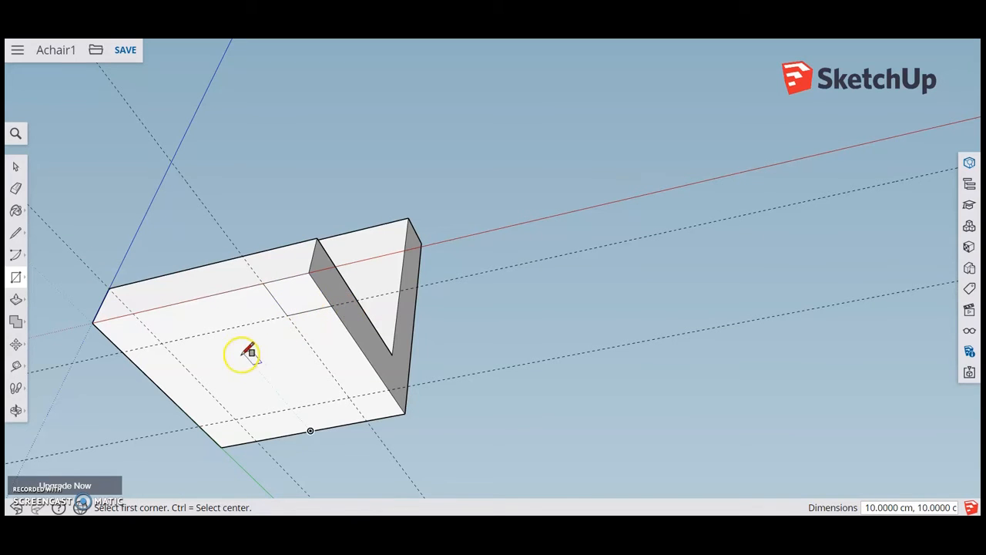
# Try to draw a rectangle from the guide intersection nearest the origin out to the front edge, and undo it.
pyautogui.click(169, 340)
pyautogui.click(101, 320)
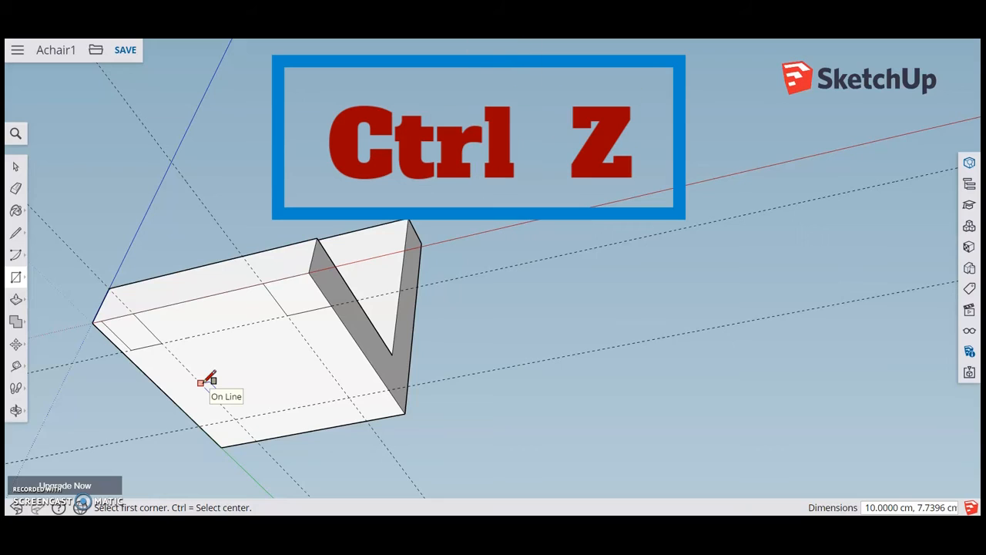
pyautogui.hotkey('ctrl', 'z')
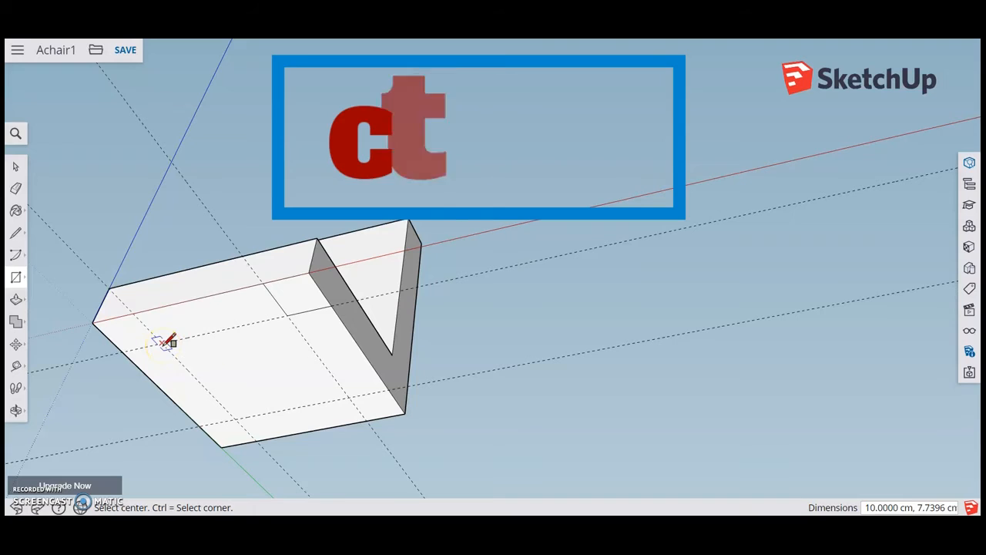
pyautogui.click(17, 278)
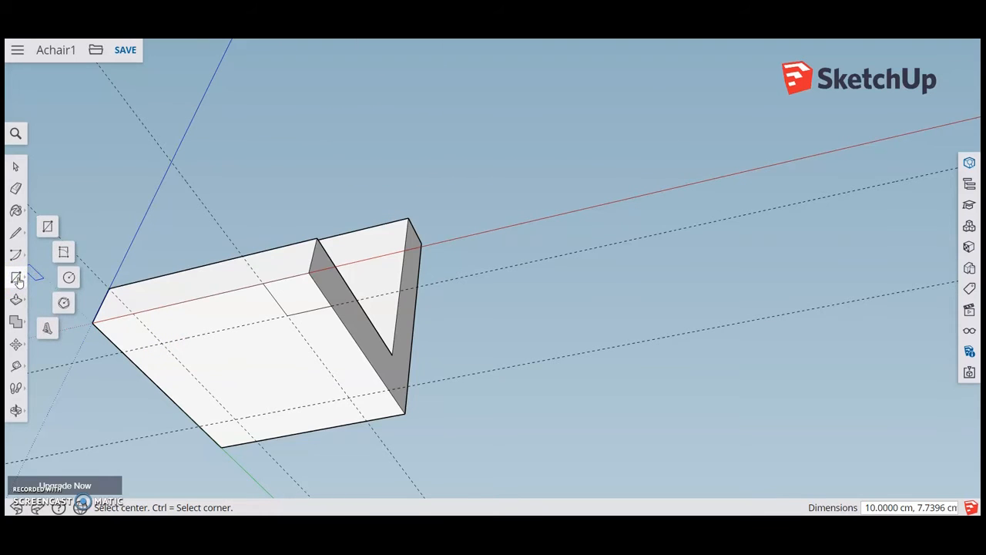
pyautogui.click(17, 278)
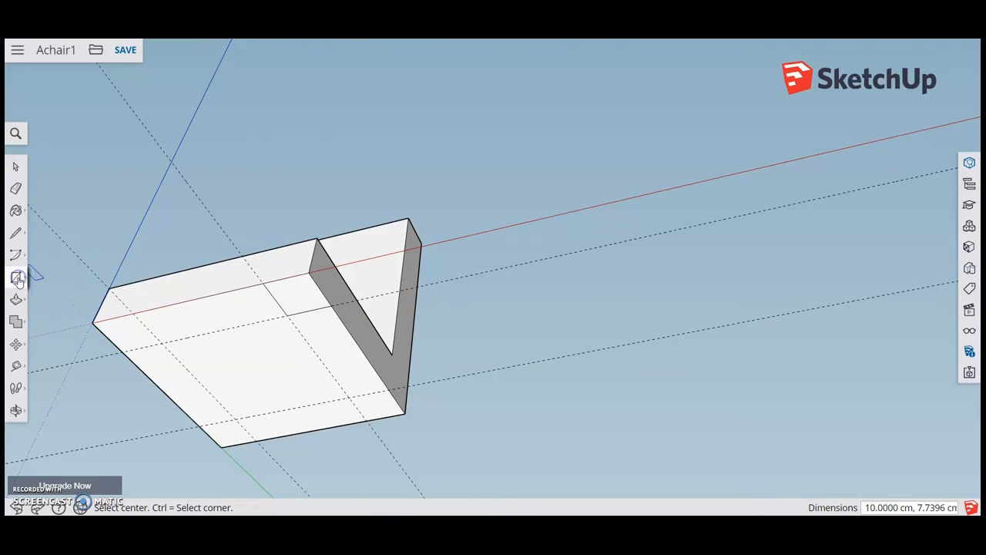
pyautogui.click(160, 343)
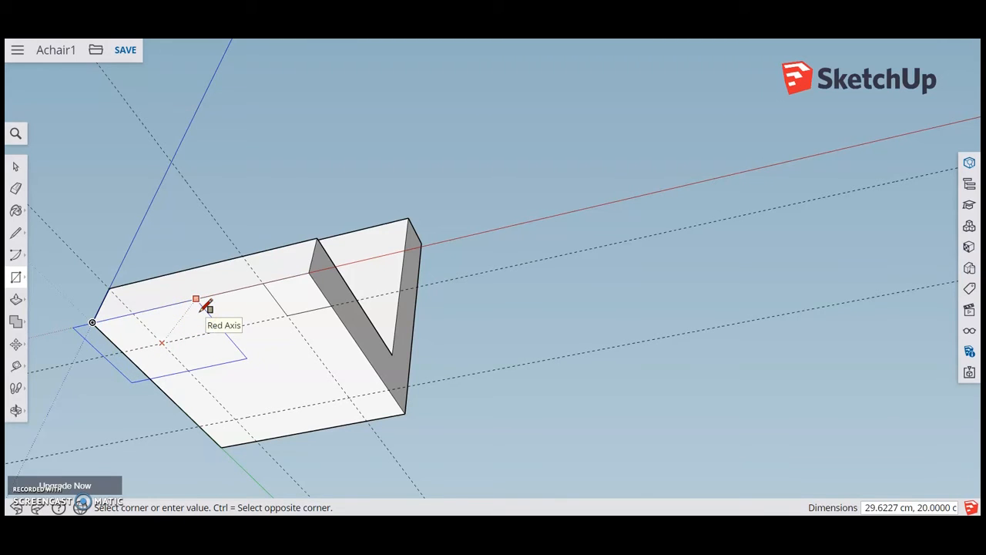
pyautogui.press('Escape')
pyautogui.click(16, 161)
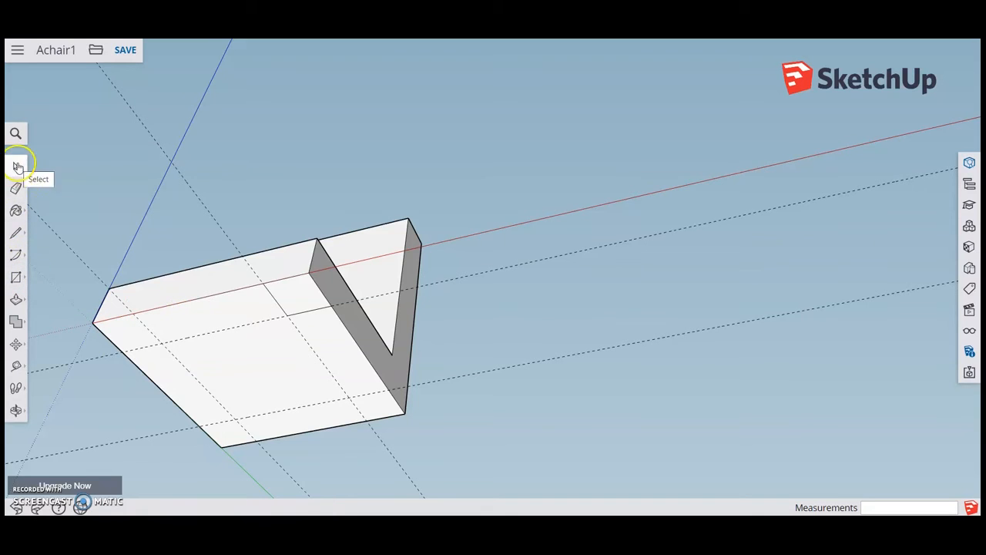
# Draw a 10 by 10 cm square on the underside, from the origin corner to the nearest guide intersection.
pyautogui.click(19, 276)
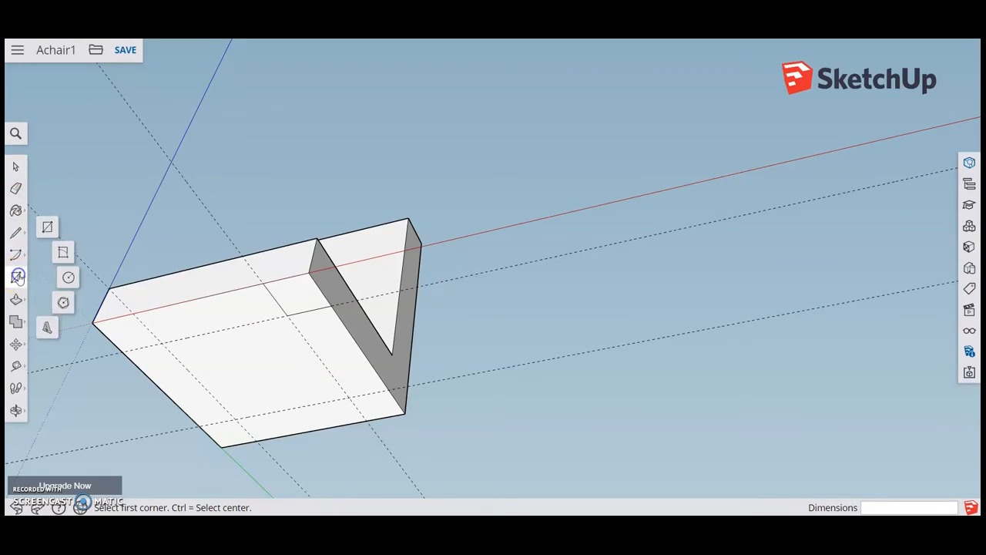
pyautogui.click(94, 320)
pyautogui.click(166, 343)
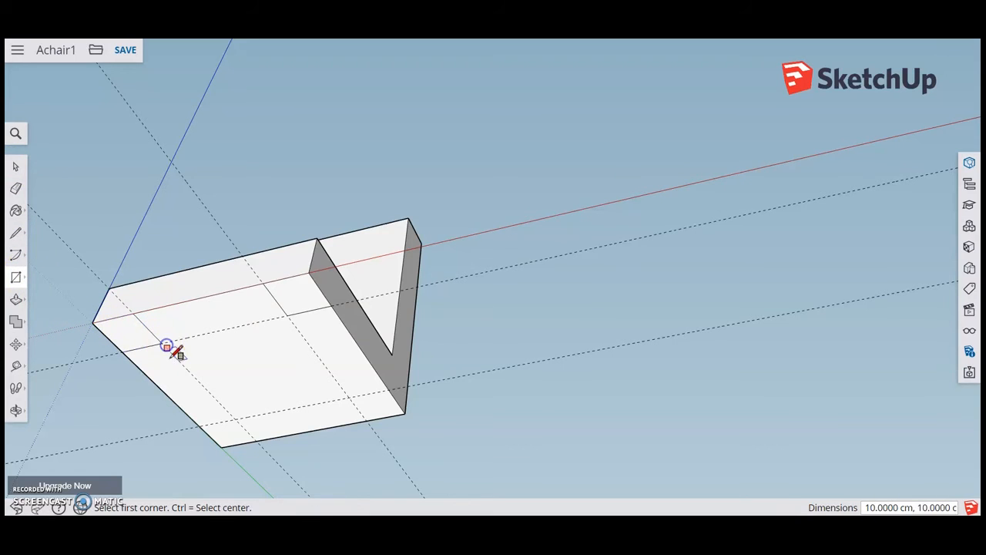
# Draw 10 by 10 cm squares in both back corners of the underside, each spanning from the guide intersection to the corner.
pyautogui.click(236, 420)
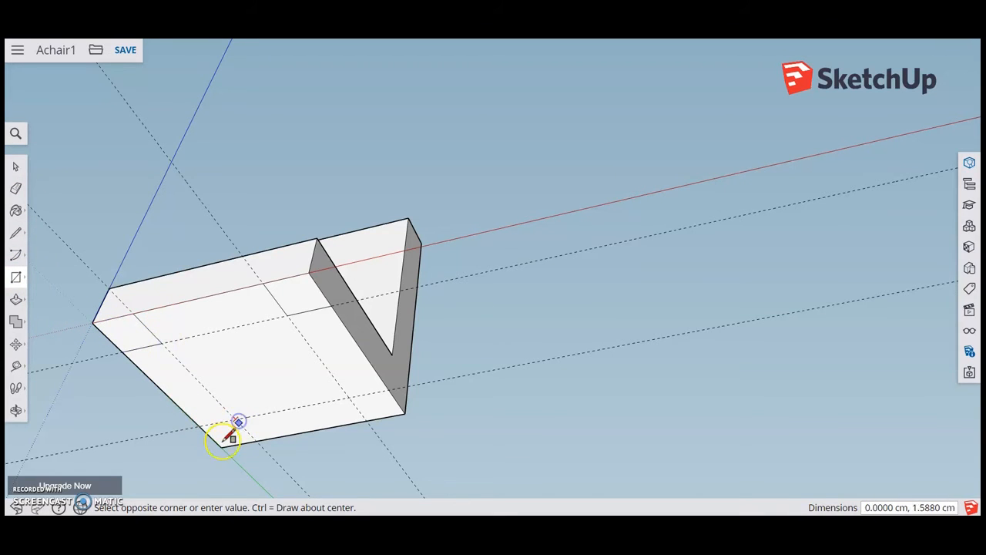
pyautogui.click(222, 445)
pyautogui.click(353, 397)
pyautogui.click(404, 411)
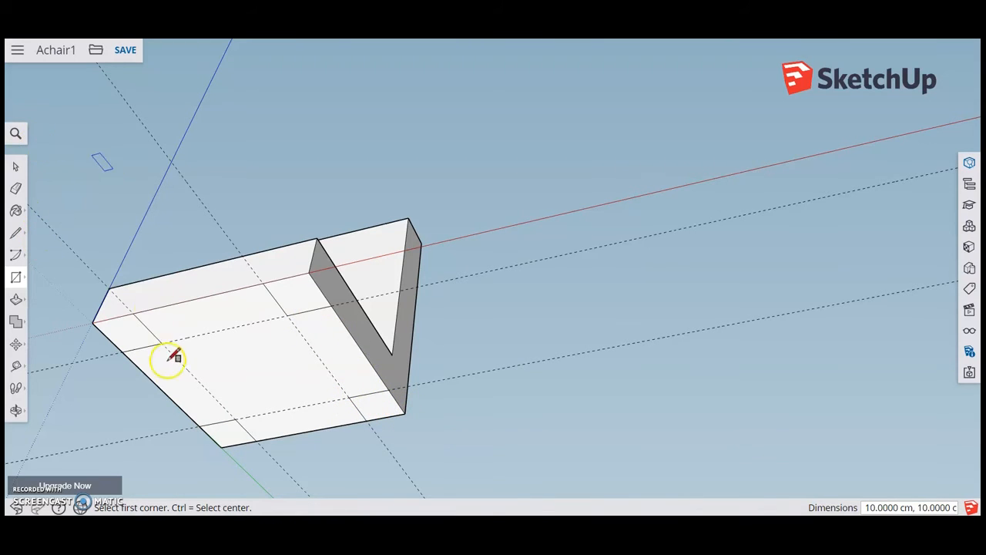
# Push/Pull the square at the front corner away from the origin downward 50 cm to form the first leg.
pyautogui.scroll(-4, 184, 358)
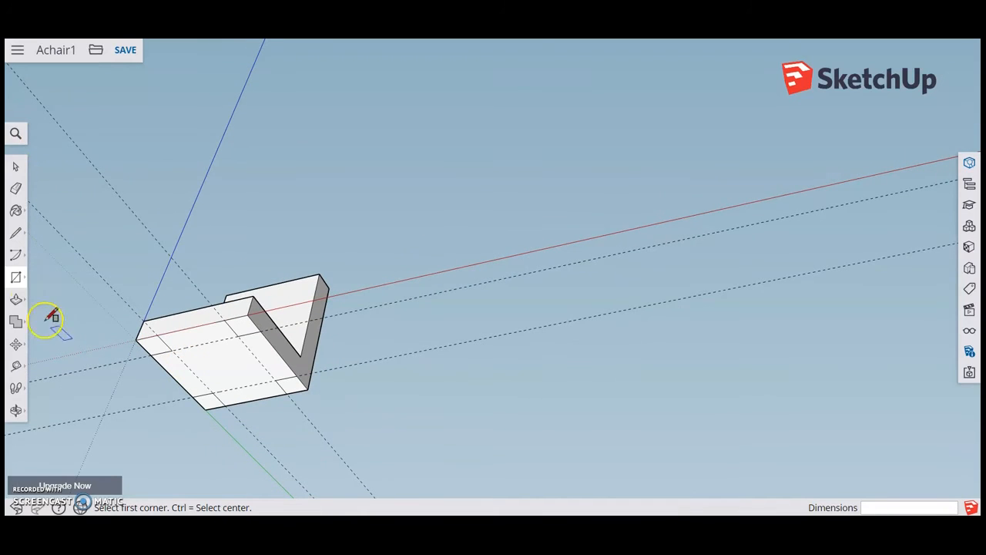
pyautogui.click(17, 300)
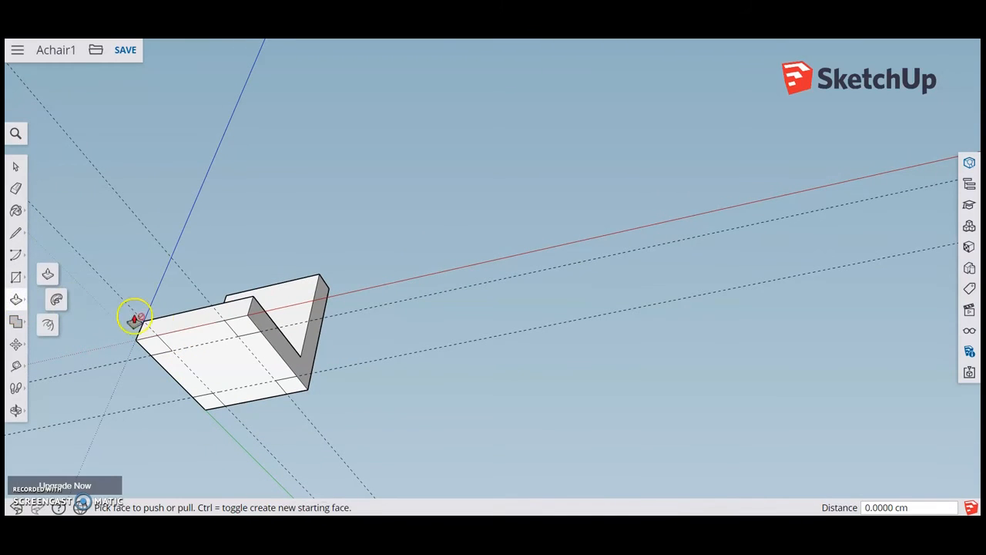
pyautogui.moveTo(242, 330); pyautogui.dragTo(231, 403)
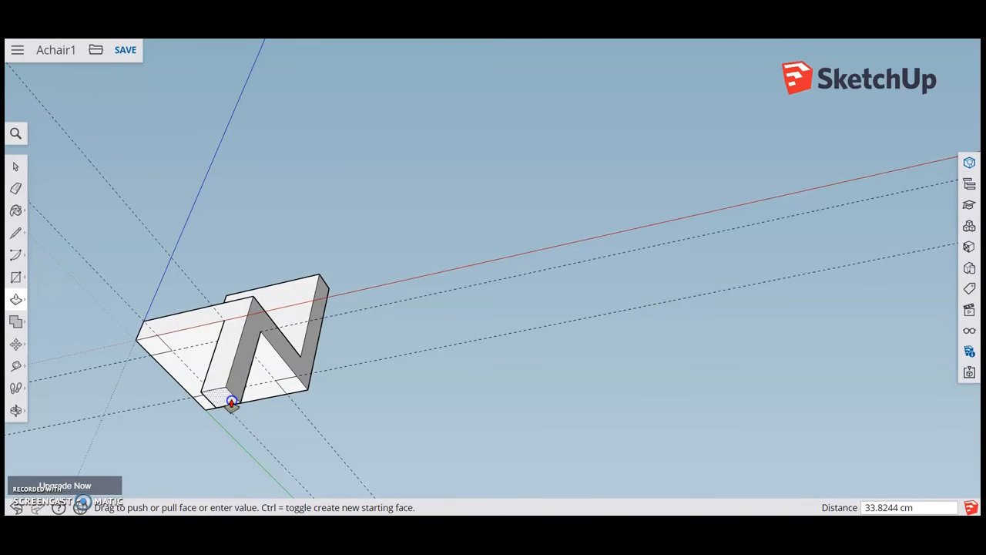
pyautogui.moveTo(231, 402); pyautogui.dragTo(230, 408)
pyautogui.write('50')
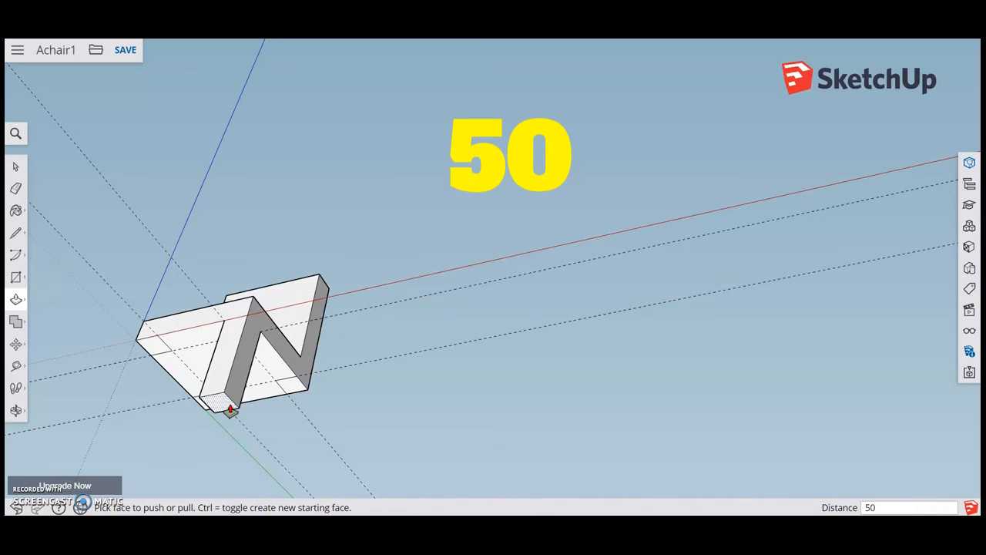
pyautogui.press('Return')
# Push/Pull the square at the origin corner downward 50 cm, matching the end of the first leg.
pyautogui.click(174, 373)
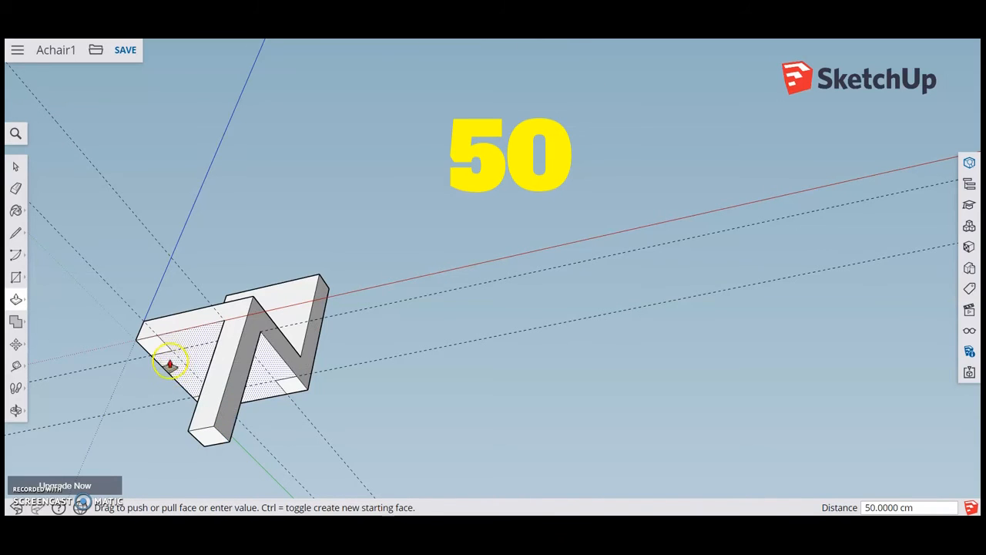
pyautogui.press('o')
pyautogui.moveTo(412, 394); pyautogui.dragTo(497, 393)
pyautogui.press('p')
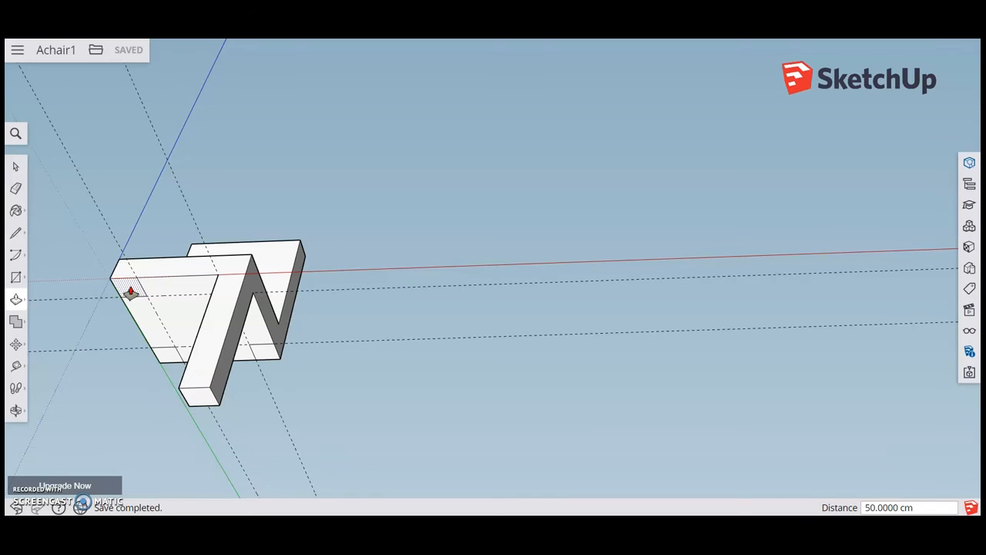
pyautogui.moveTo(131, 289); pyautogui.dragTo(207, 407)
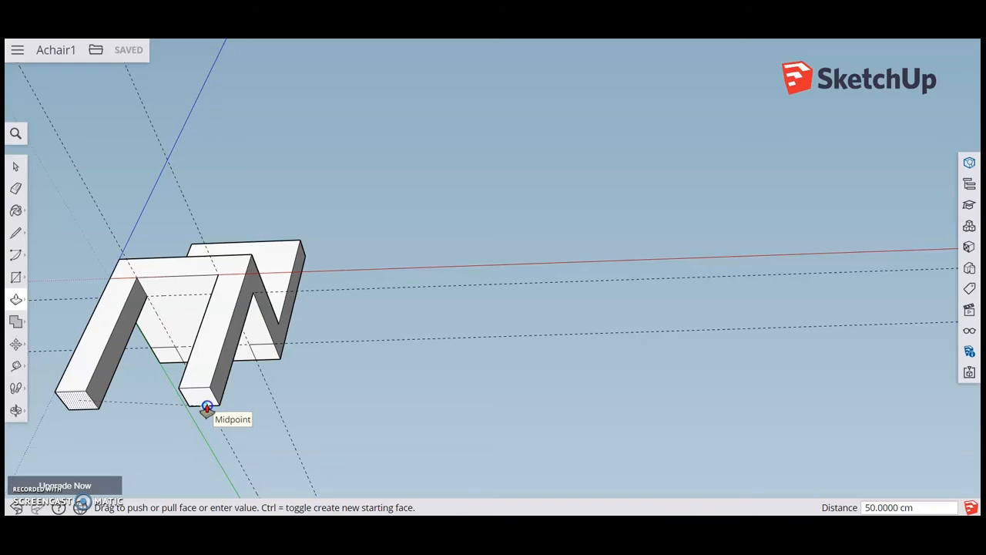
pyautogui.moveTo(206, 407); pyautogui.dragTo(207, 407)
# Push/Pull both back corner squares downward 50 cm, level with the front legs' ends, to form the back legs.
pyautogui.moveTo(176, 440); pyautogui.dragTo(430, 458, button='middle')
pyautogui.moveTo(173, 207); pyautogui.dragTo(92, 77, button='middle')
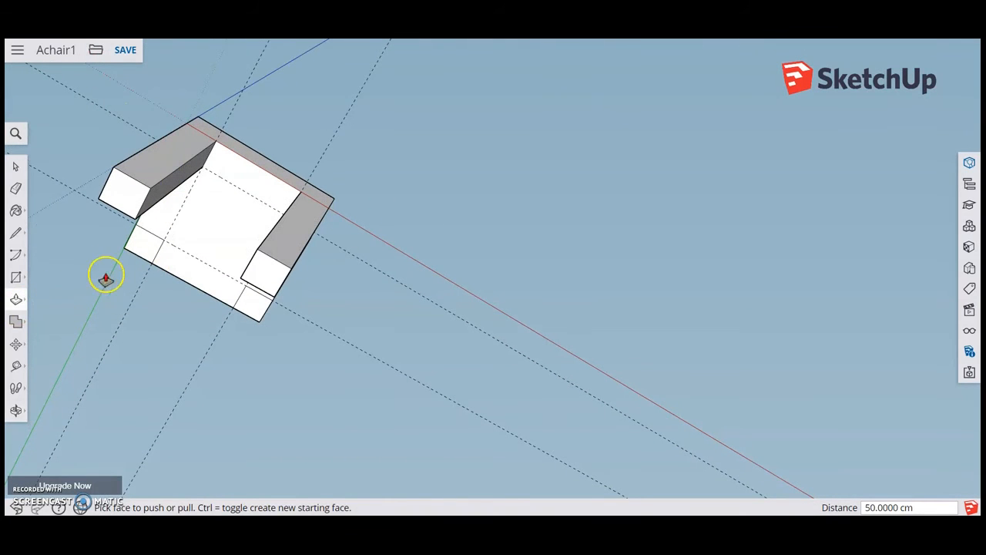
pyautogui.click(139, 245)
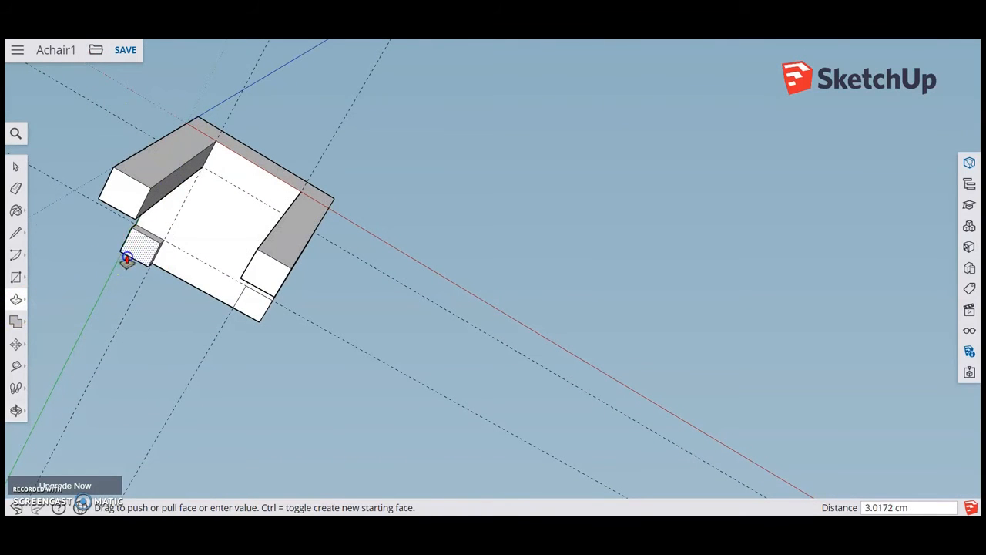
pyautogui.click(116, 183)
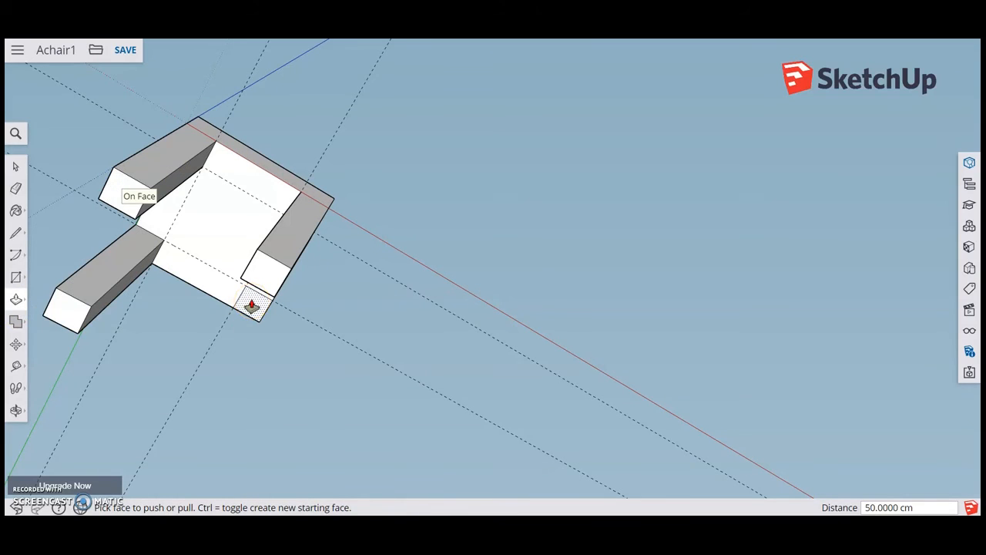
pyautogui.click(251, 306)
pyautogui.click(132, 235)
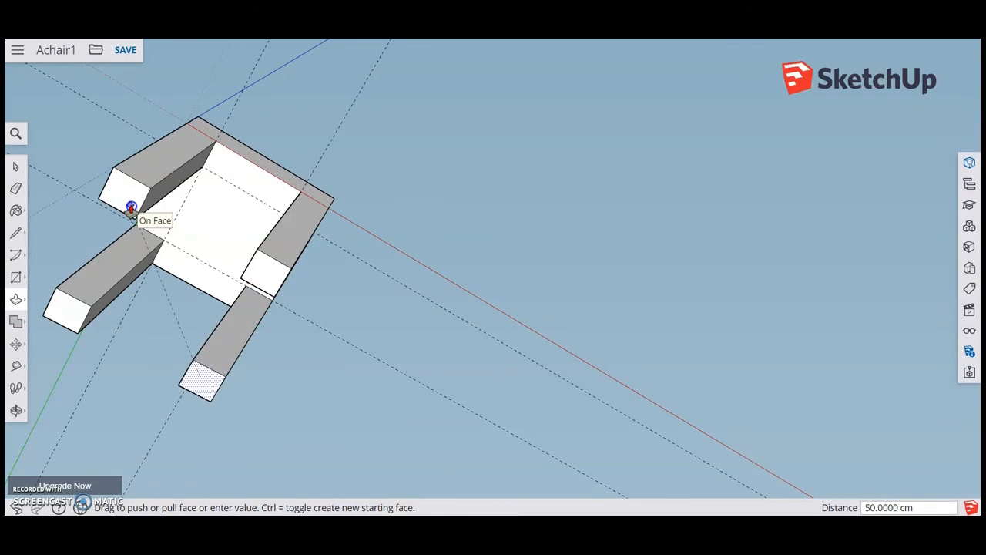
pyautogui.click(131, 206)
# Draw a 2 Point Arc across the backrest's front face between its side edges, bulging upward about 14.9 cm.
pyautogui.moveTo(101, 150); pyautogui.dragTo(260, 493, button='middle')
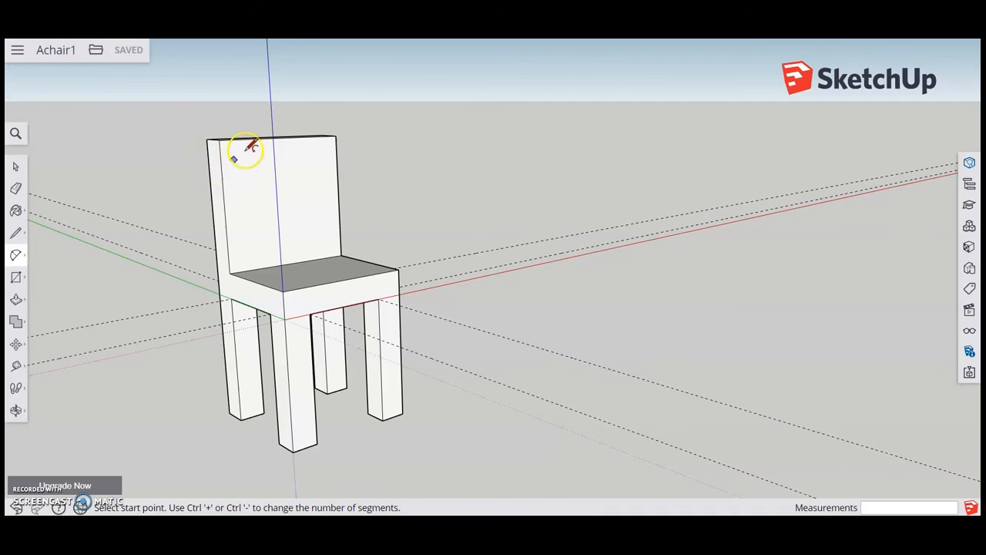
pyautogui.click(15, 254)
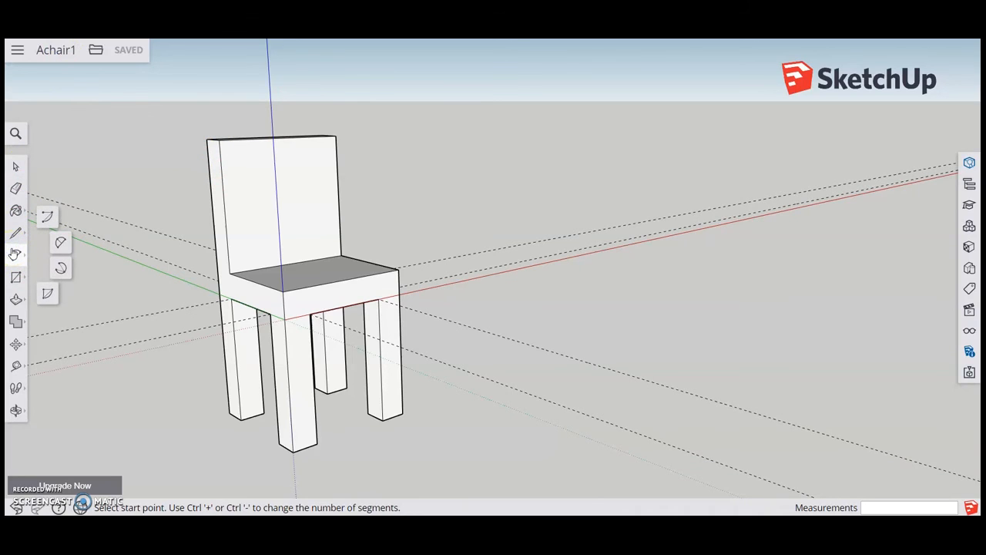
pyautogui.click(47, 218)
pyautogui.click(62, 244)
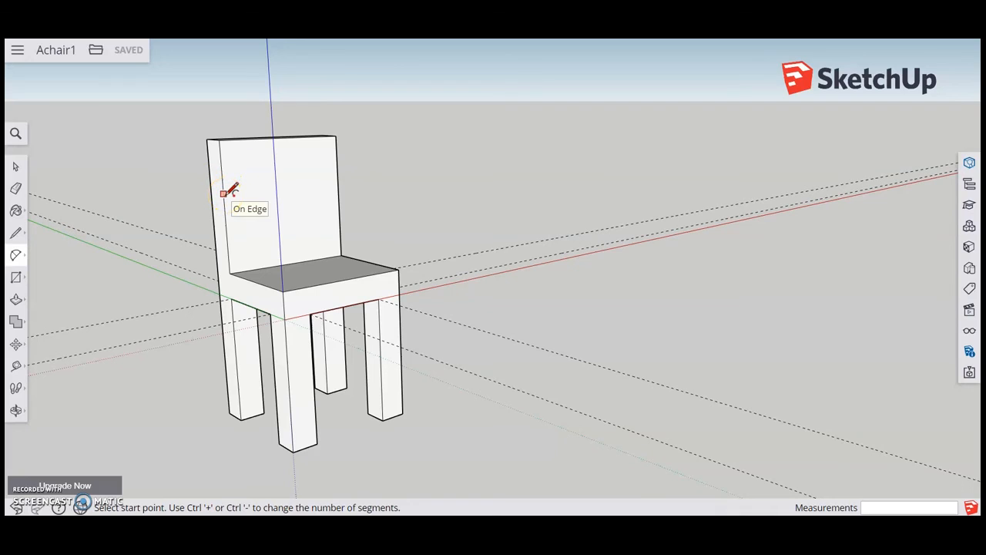
pyautogui.click(224, 192)
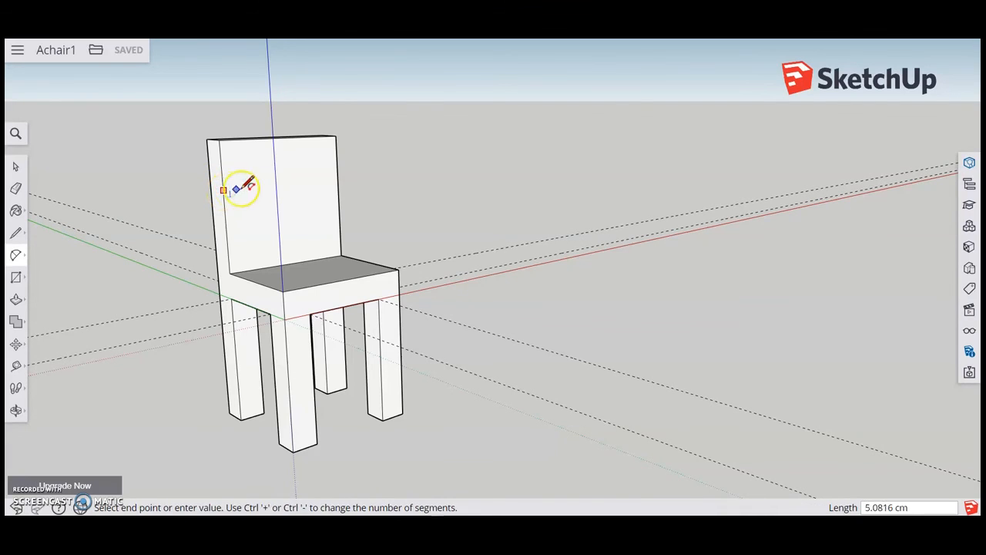
pyautogui.click(341, 178)
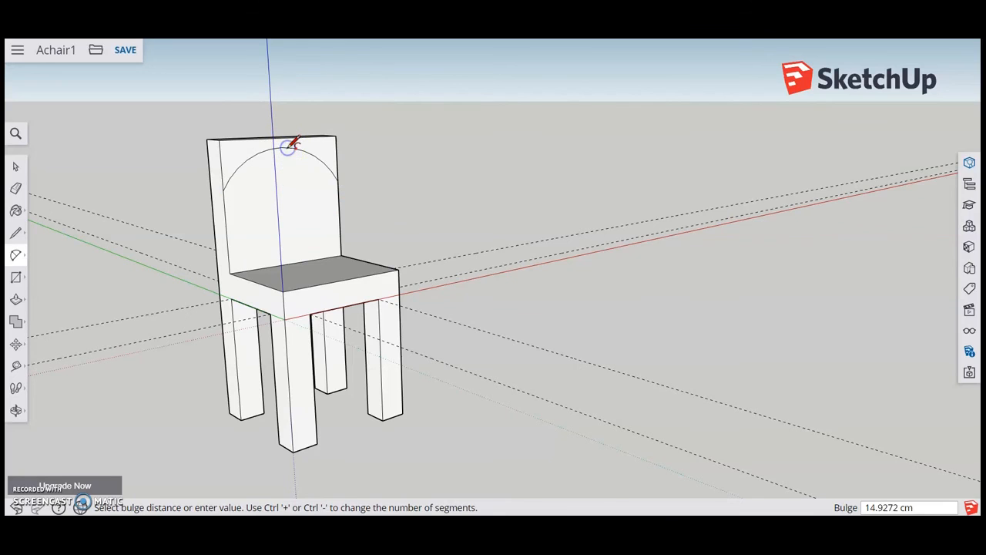
pyautogui.click(296, 146)
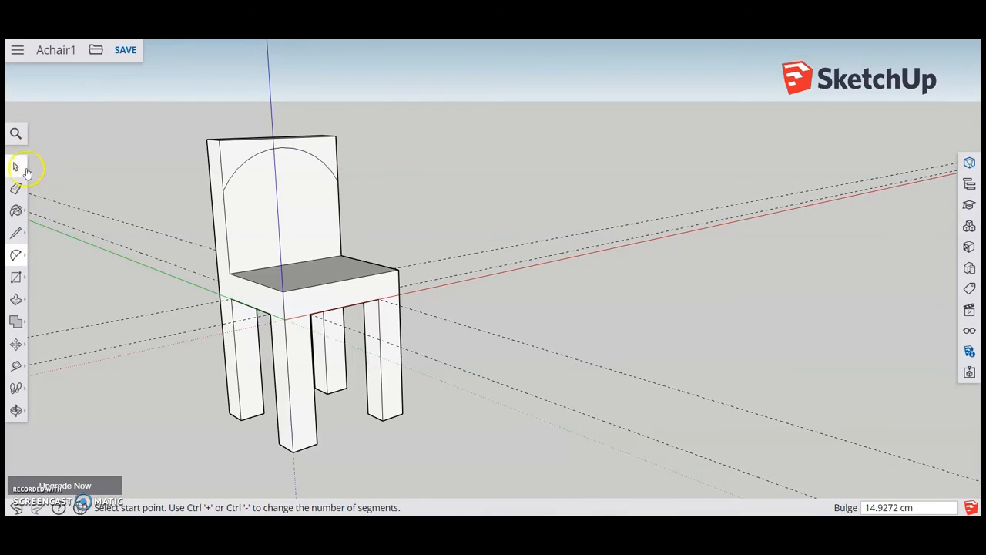
# Push the area above the arc back through the backrest's full thickness to cut a rounded top.
pyautogui.click(16, 302)
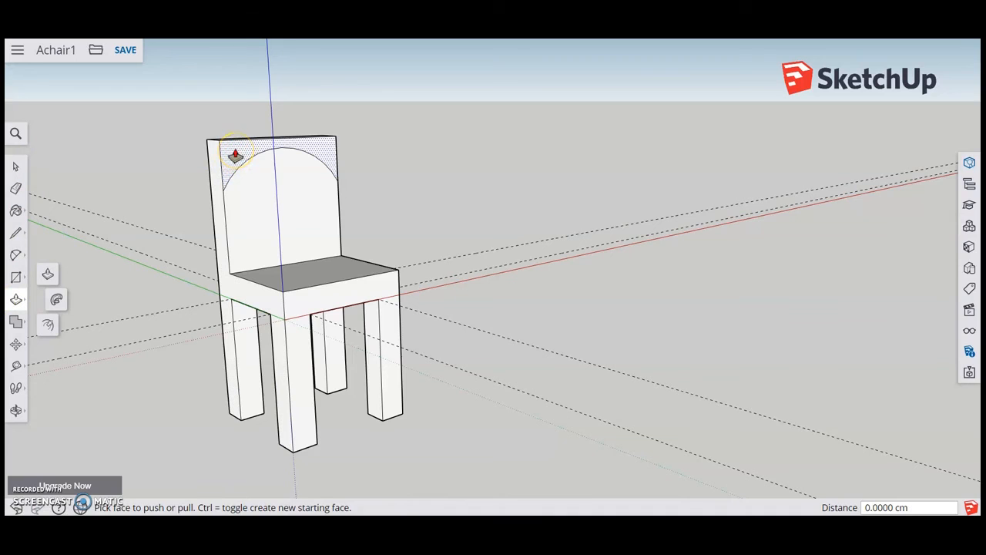
pyautogui.click(235, 156)
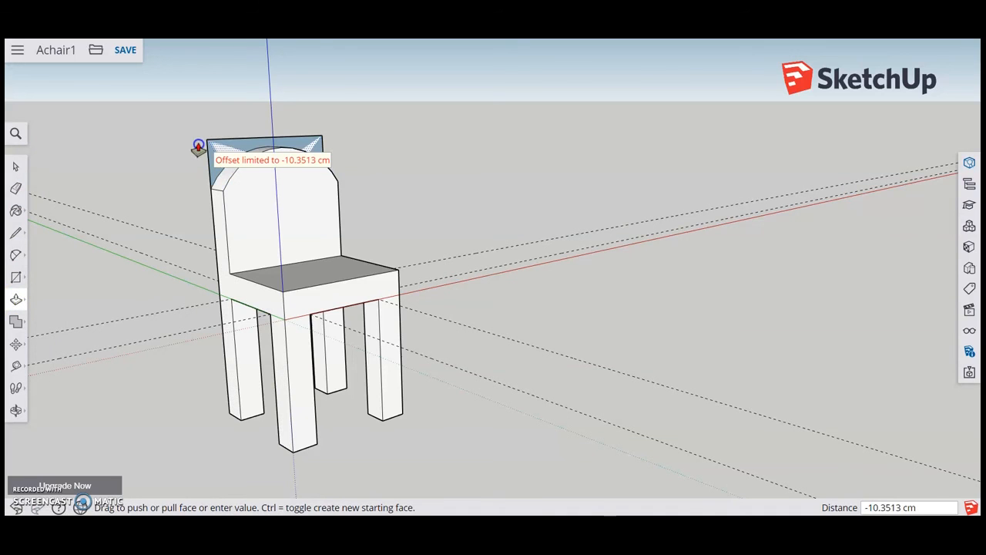
pyautogui.click(198, 147)
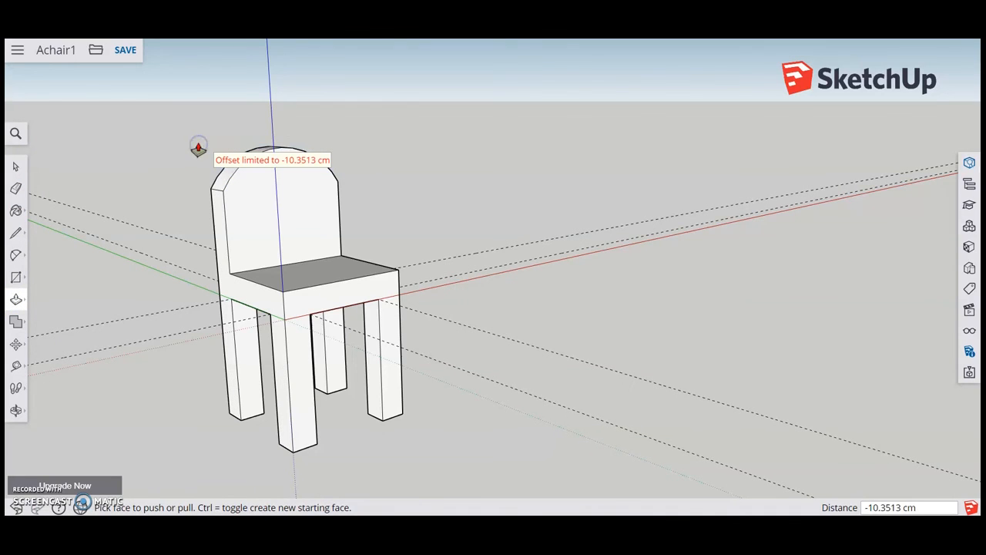
pyautogui.moveTo(146, 250); pyautogui.dragTo(422, 208, button='middle')
pyautogui.moveTo(422, 208); pyautogui.dragTo(132, 209)
pyautogui.press('p')
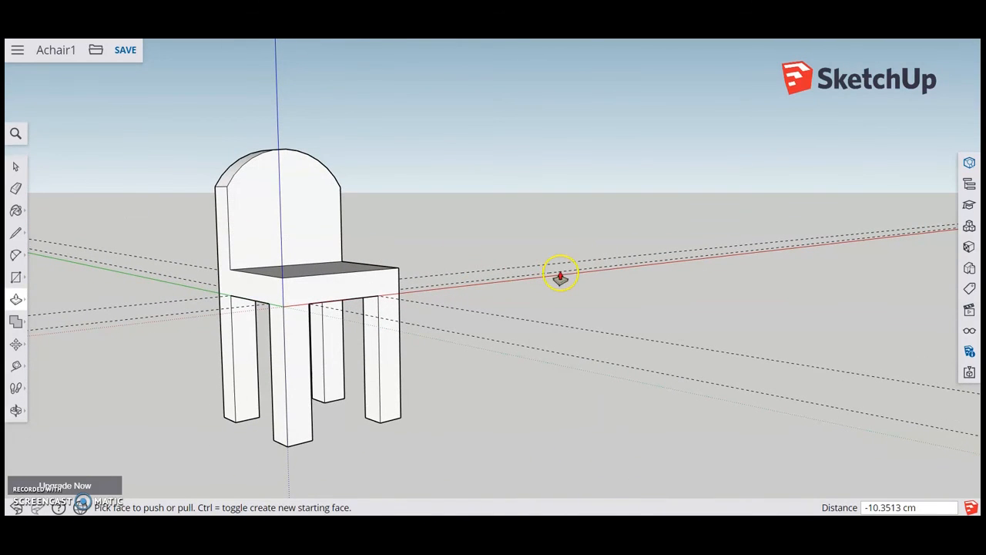
pyautogui.moveTo(588, 335); pyautogui.dragTo(316, 360, button='middle')
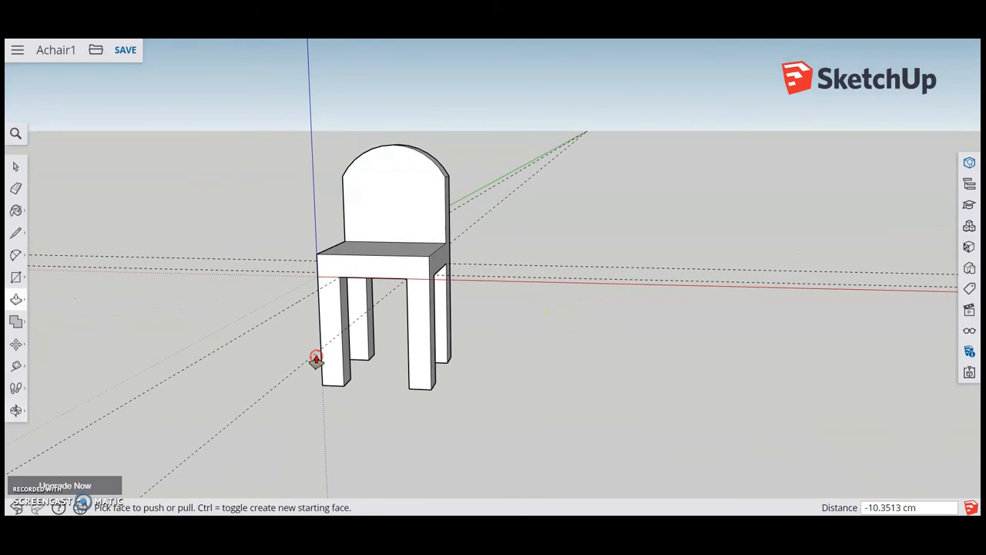